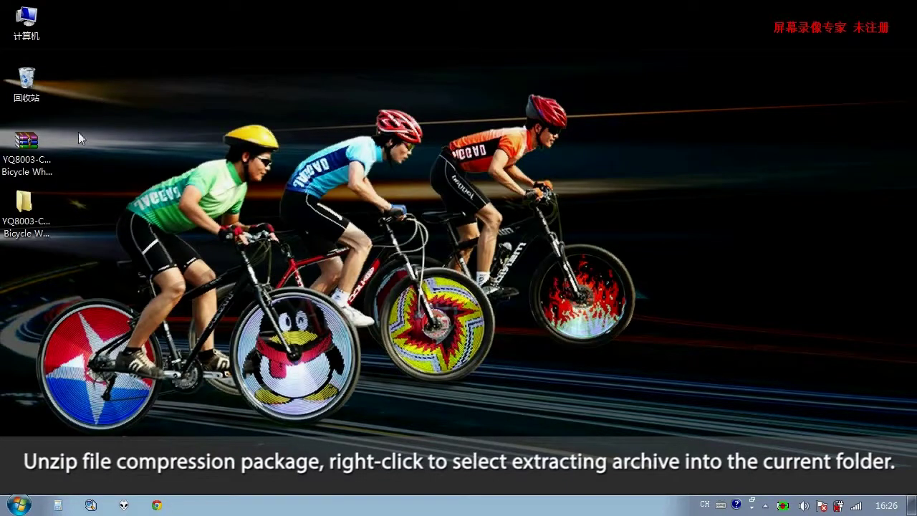
Run The driver.exe from the YQ8003BikeLightSoftware folder and complete the PL-2303 USB-to-Serial driver installation.
double_click(24, 208)
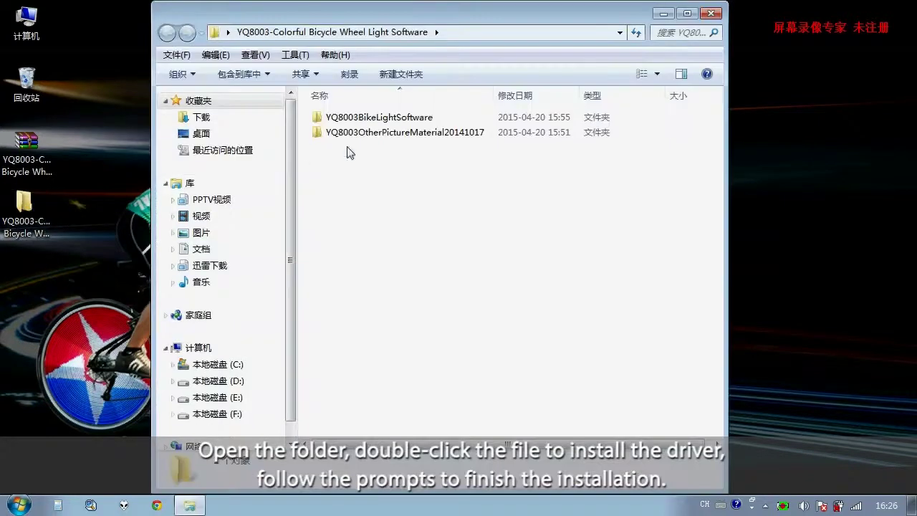
double_click(380, 119)
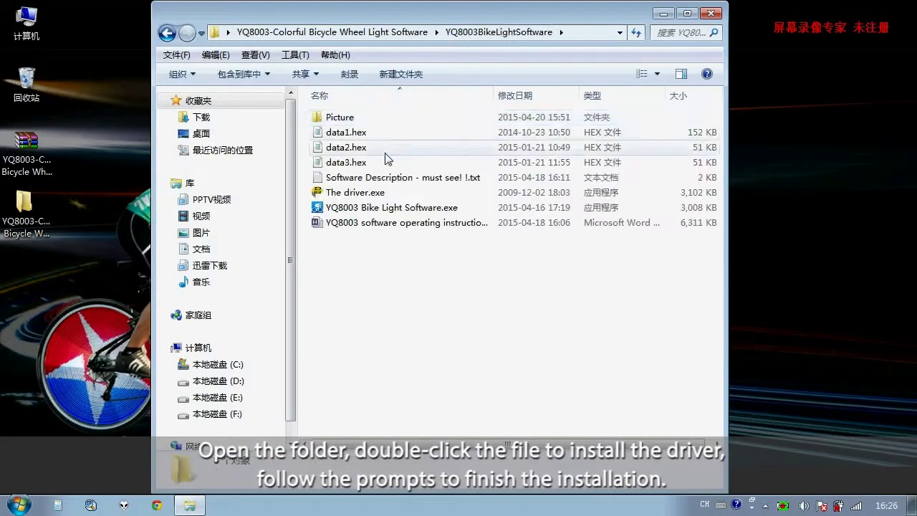
left_click(393, 198)
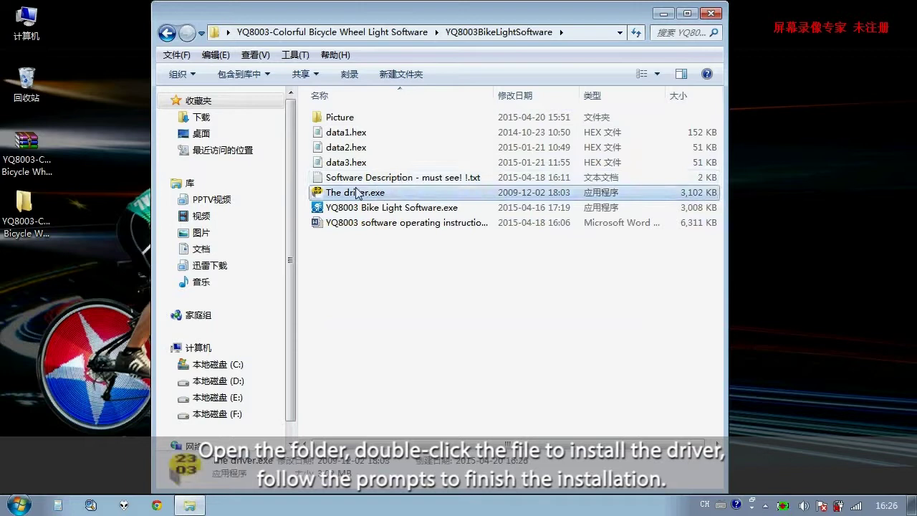
double_click(403, 198)
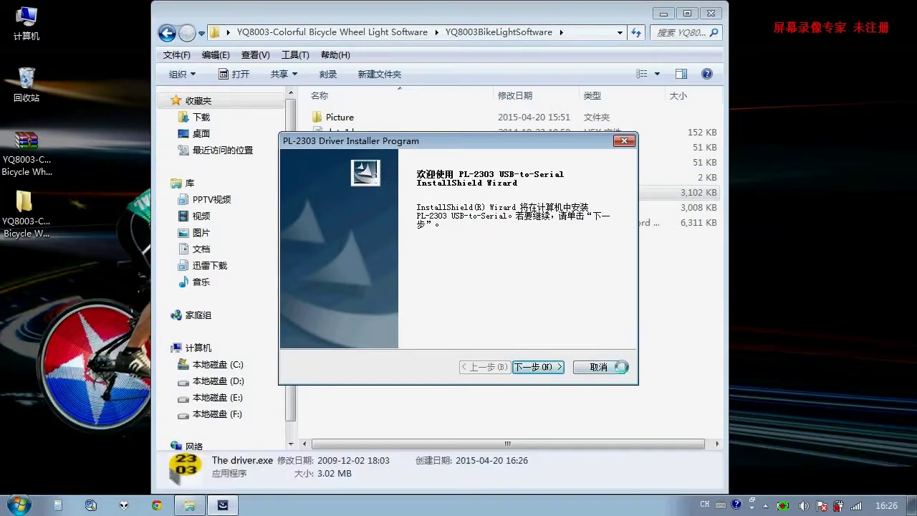
left_click(549, 369)
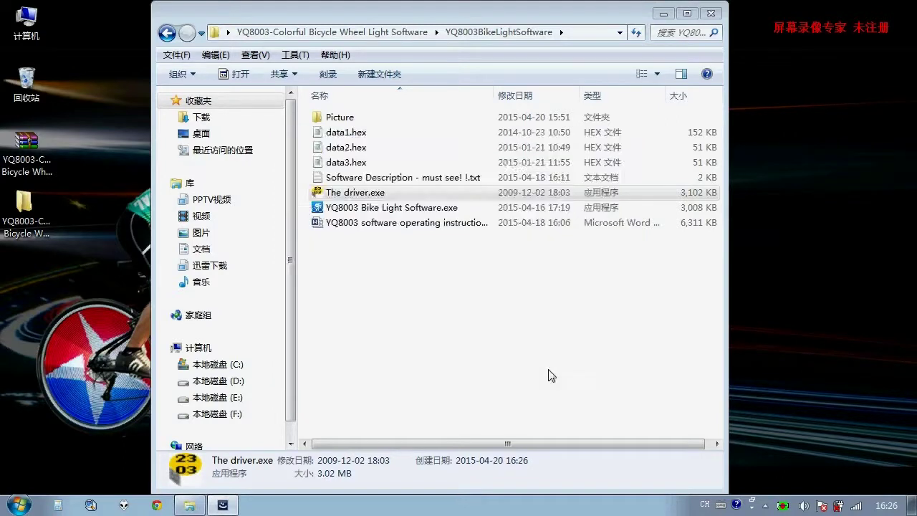
left_click(537, 367)
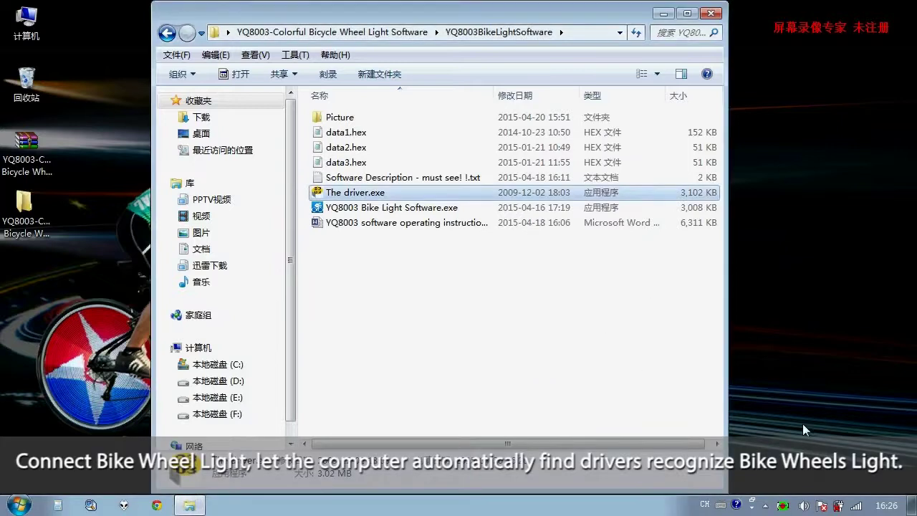
Disconnect the computer from the "hello world" wireless network.
left_click(855, 506)
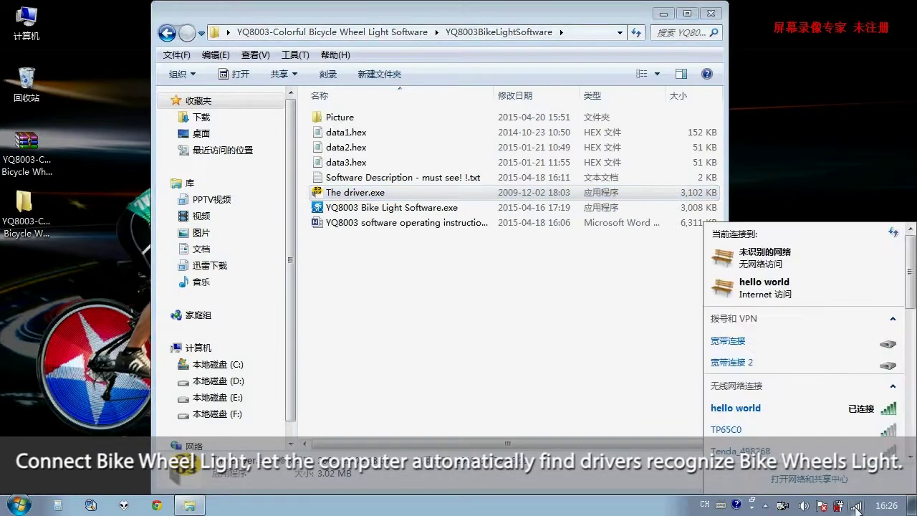
left_click(864, 416)
left_click(868, 429)
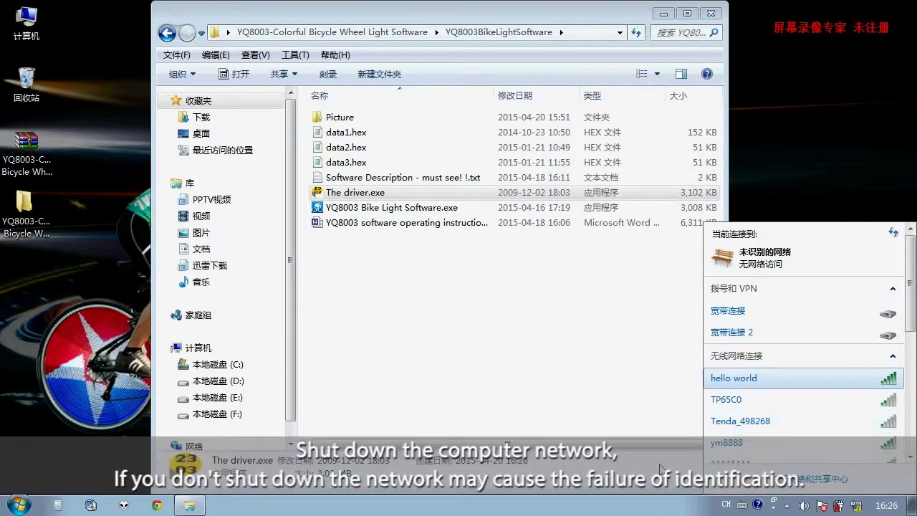
left_click(648, 415)
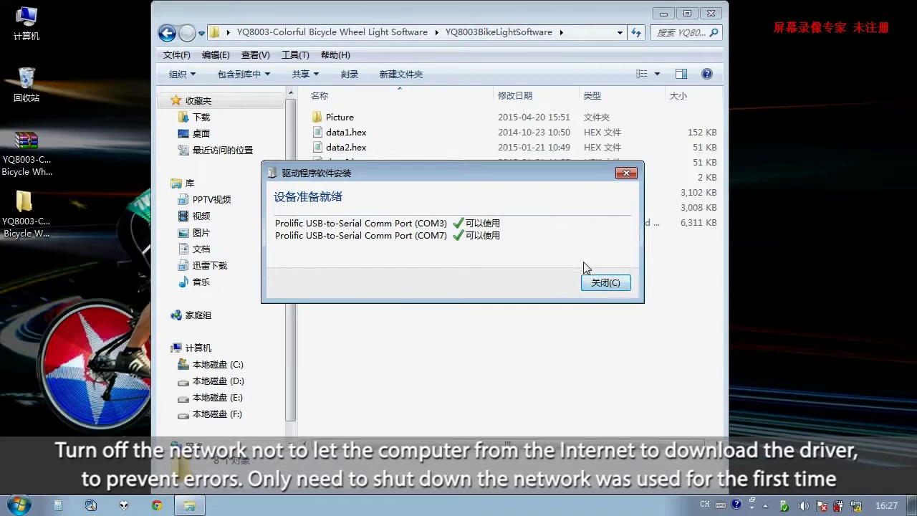
Dismiss the driver installation report and reconnect to the "hello world" wireless network.
left_click(605, 282)
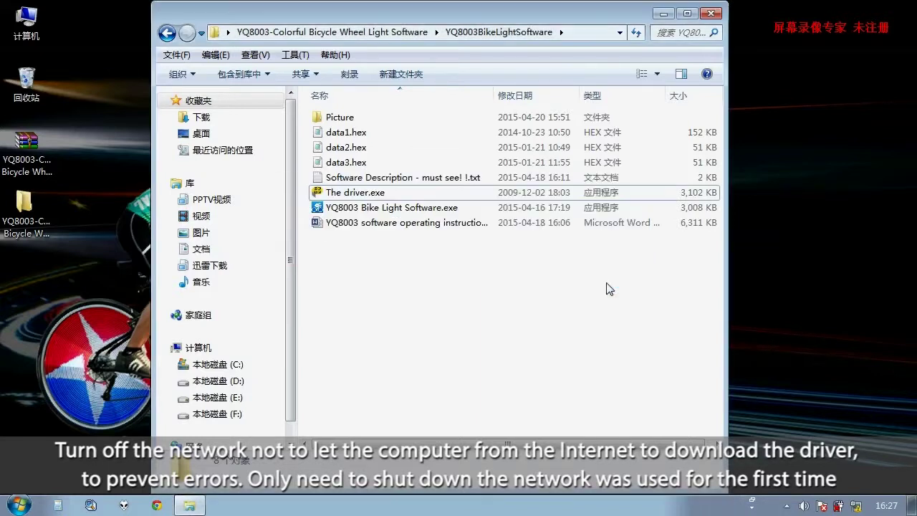
left_click(856, 505)
left_click(844, 387)
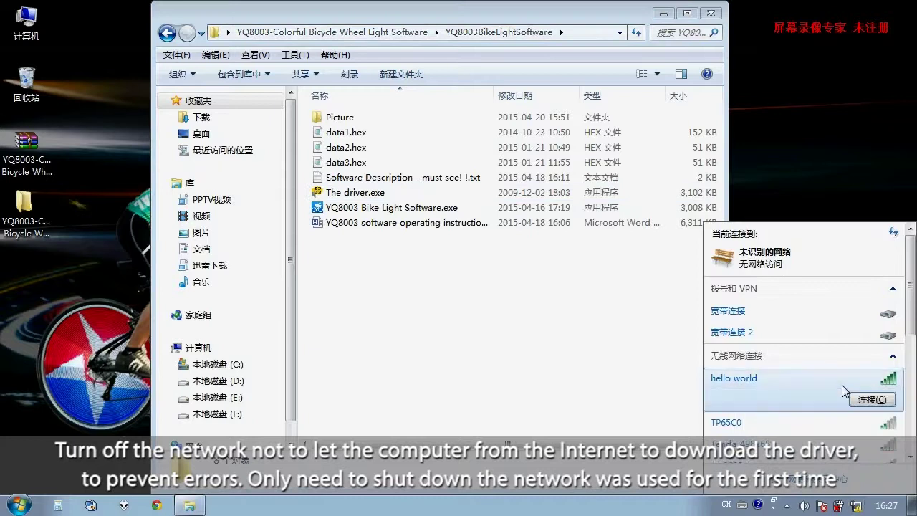
left_click(873, 401)
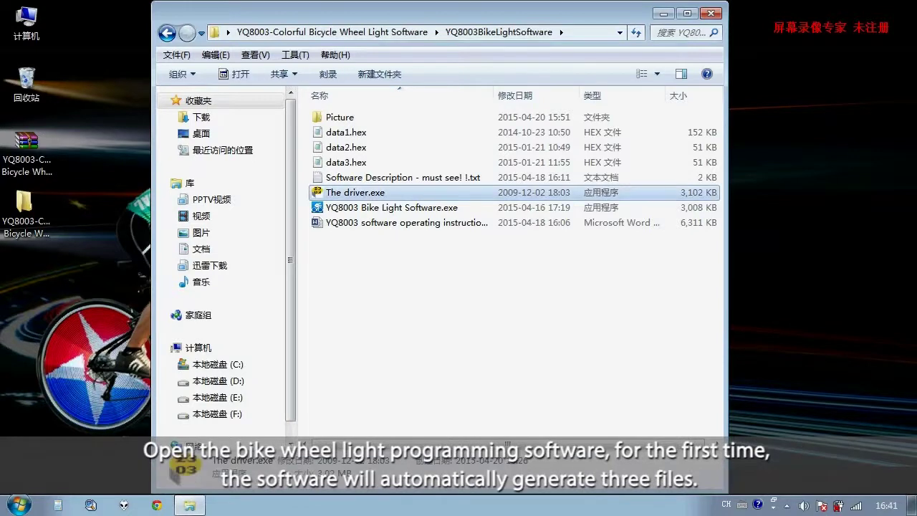
Launch YQ8003 Bike Light Software.exe for the first time to generate its support files, and close it.
left_click(353, 208)
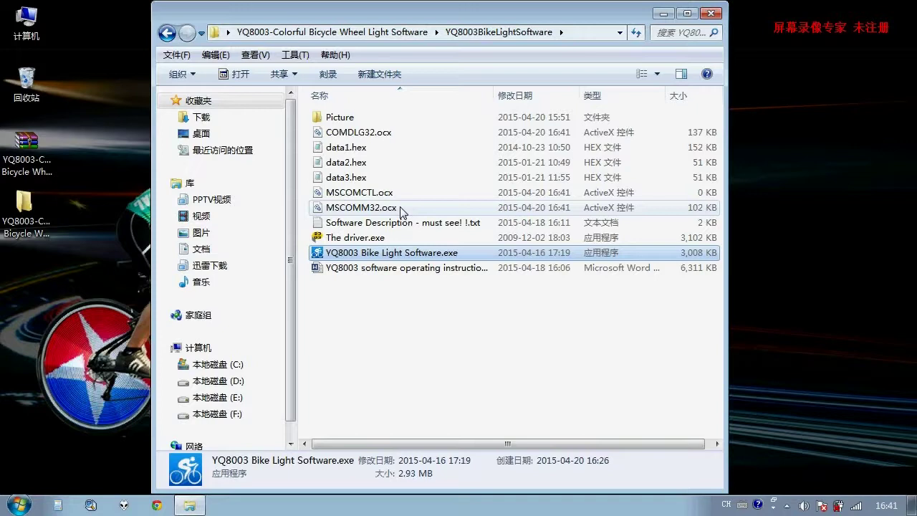
key("Return")
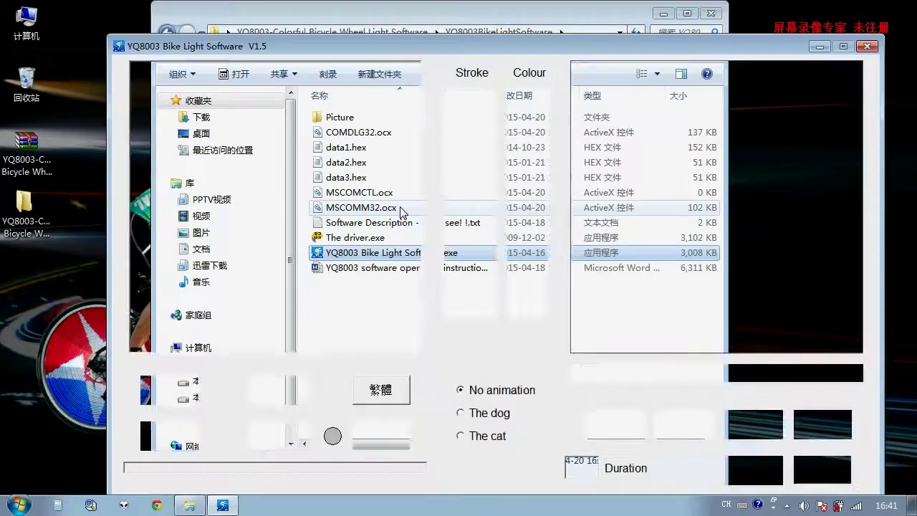
left_click(867, 46)
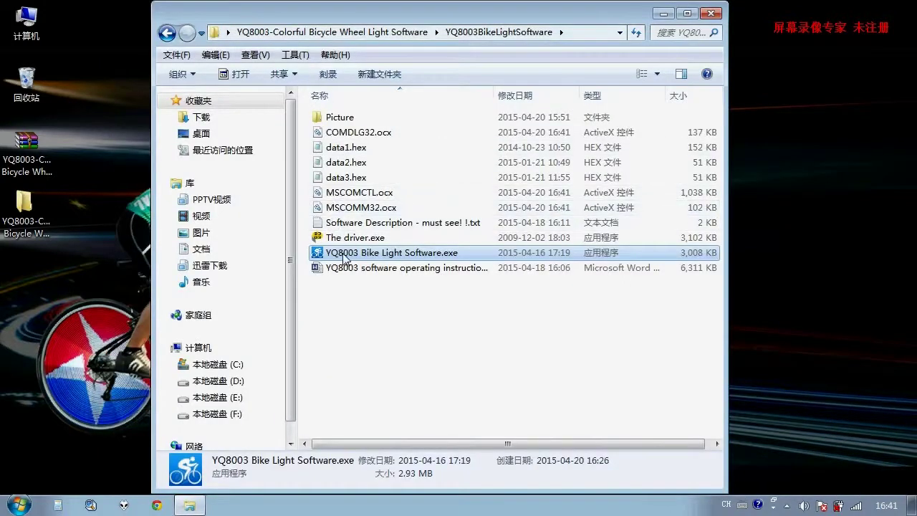
Run YQ8003 Bike Light Software.exe as administrator and close it again.
right_click(343, 252)
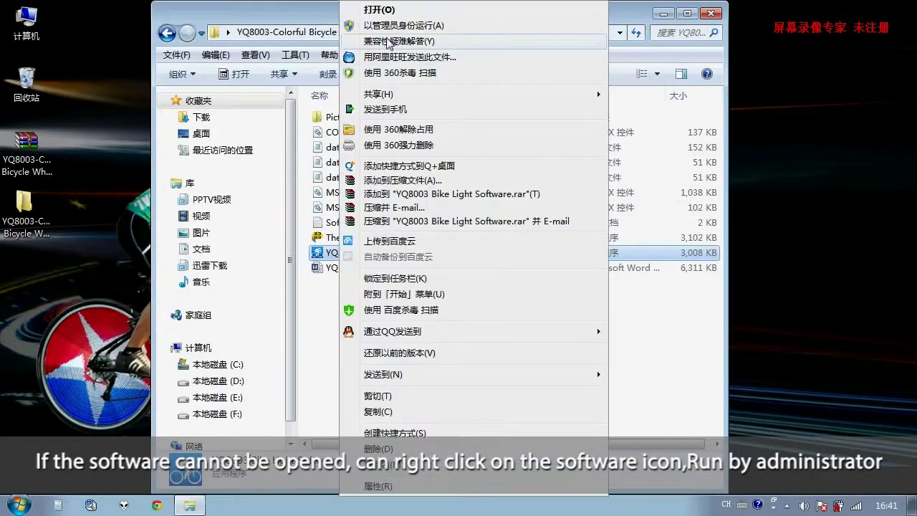
left_click(459, 26)
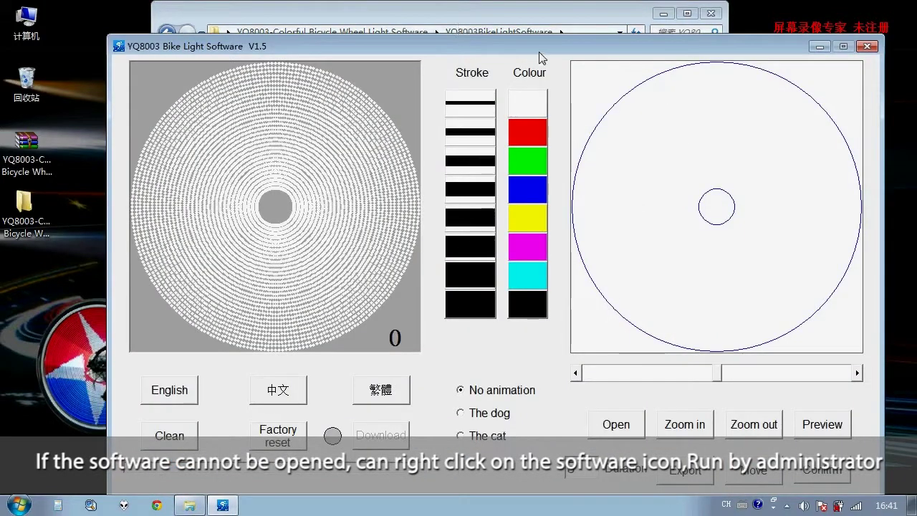
left_click(867, 46)
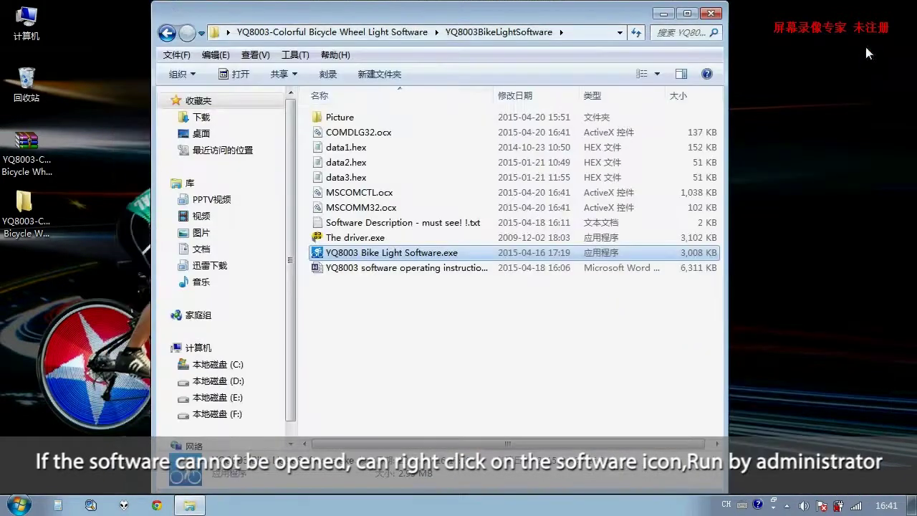
Set YQ8003 Bike Light Software.exe to run as administrator in Windows XP (Service Pack 3) compatibility mode, and test that it launches.
right_click(343, 260)
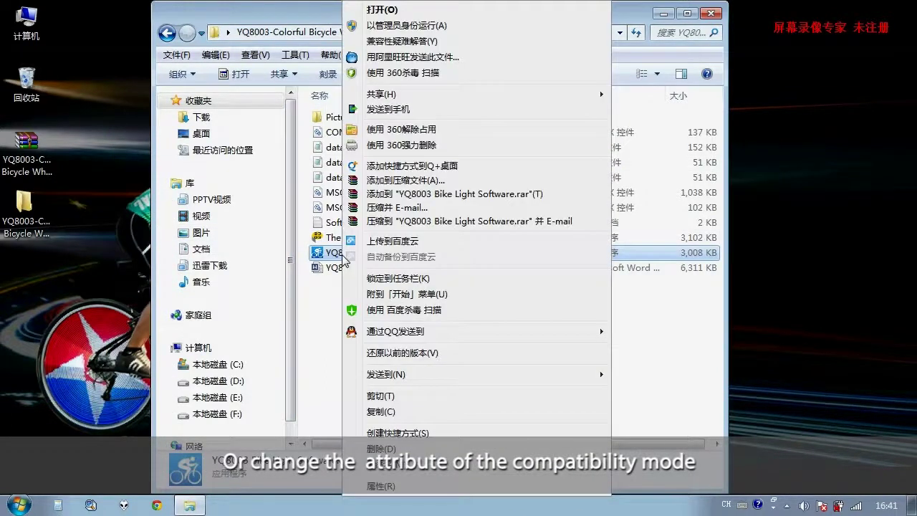
left_click(414, 487)
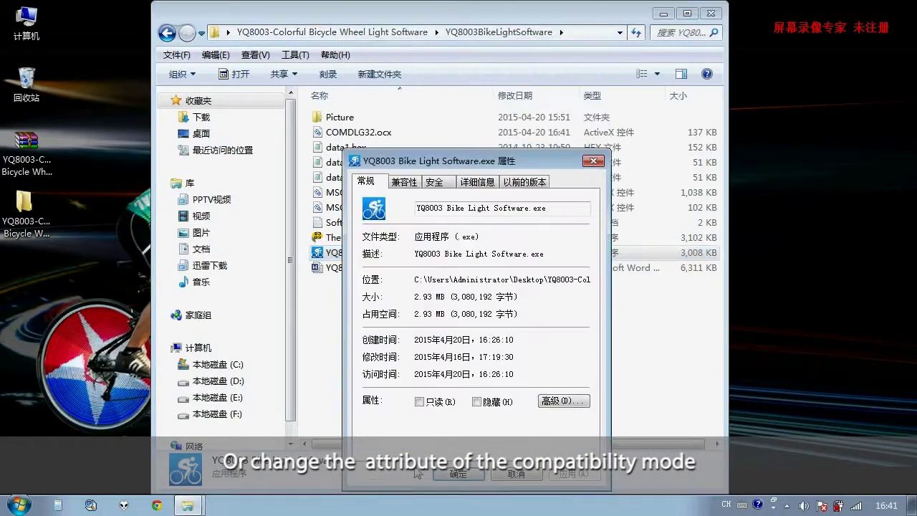
left_click(404, 183)
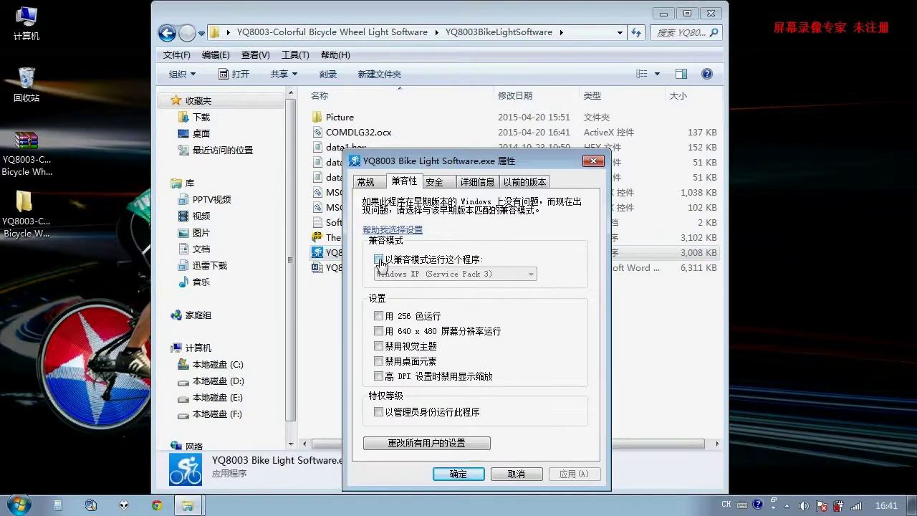
left_click(378, 260)
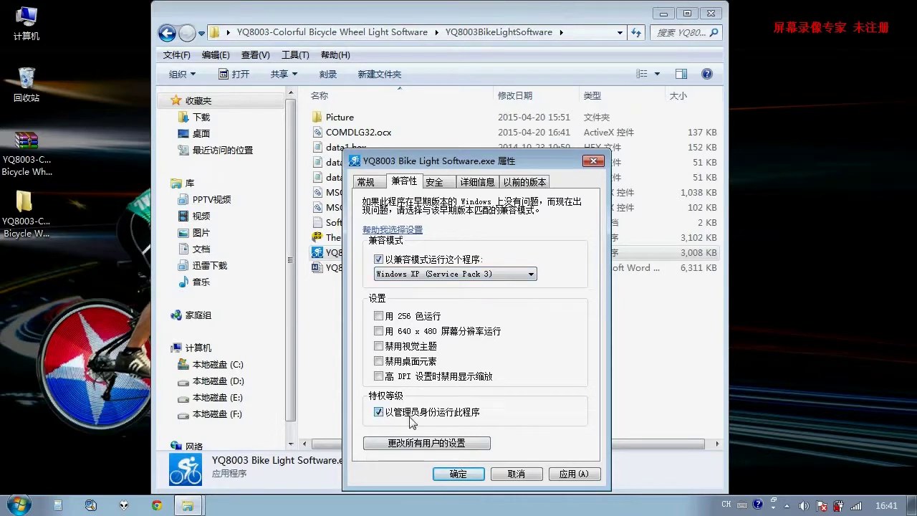
left_click(456, 473)
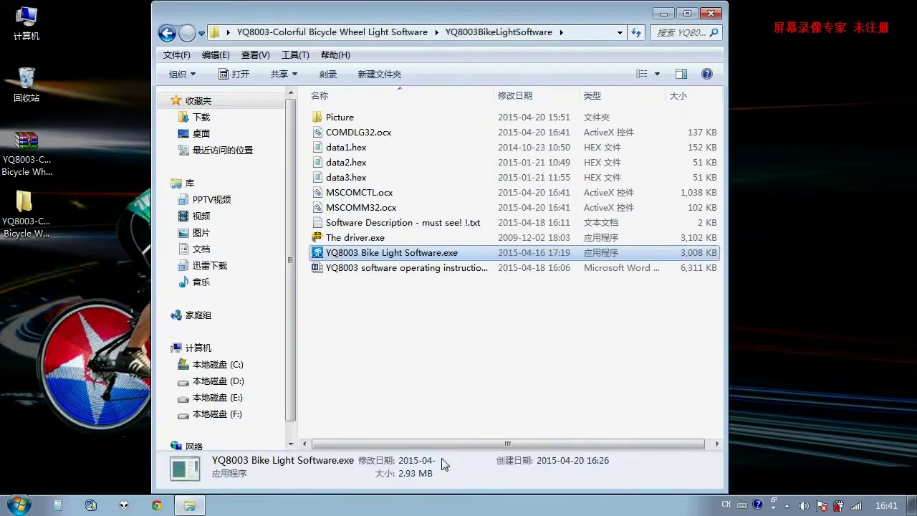
double_click(356, 254)
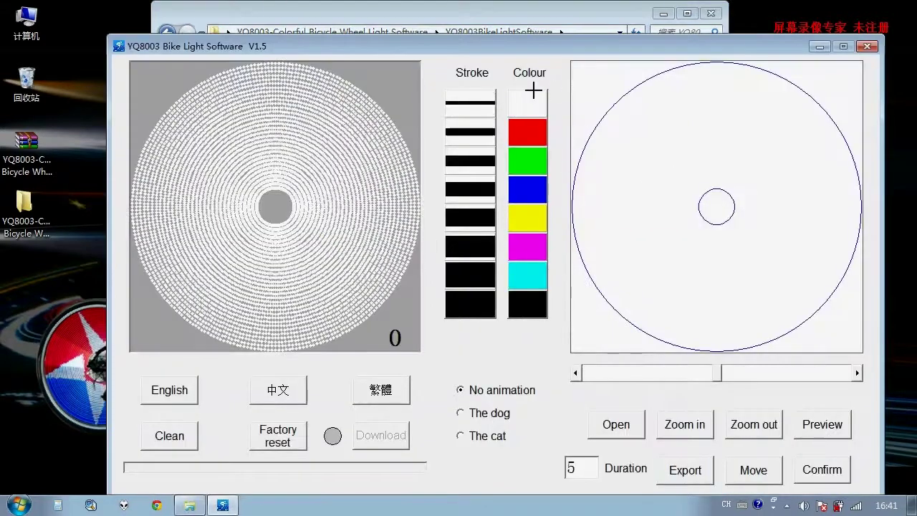
left_click(867, 48)
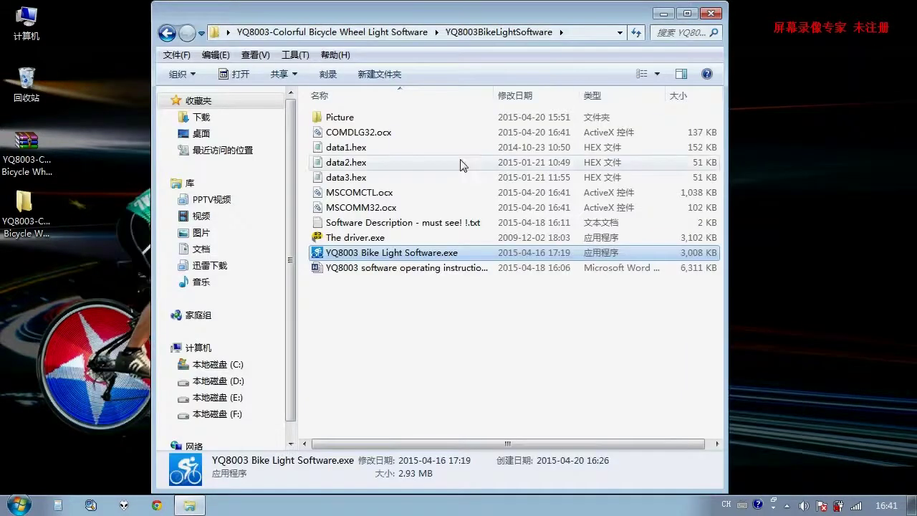
Create a desktop shortcut for YQ8003 Bike Light Software.exe and close the folder window.
right_click(363, 259)
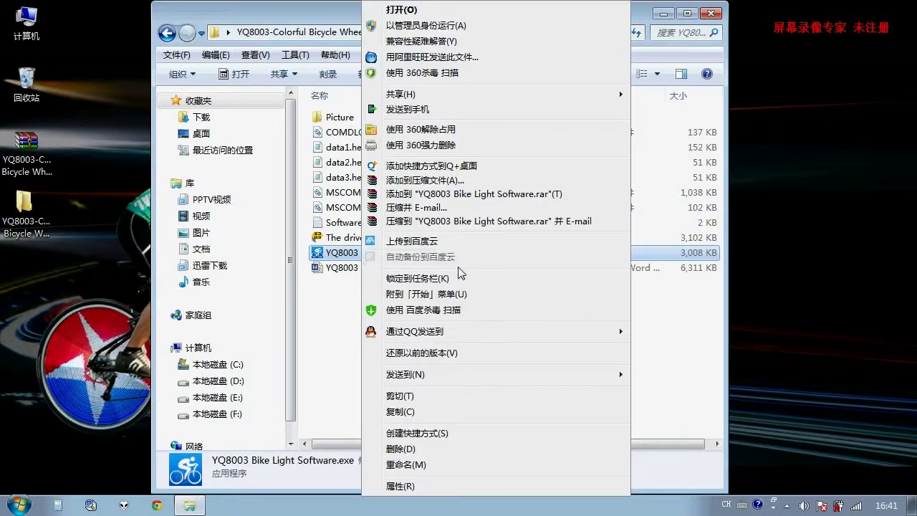
mouse_move(548, 374)
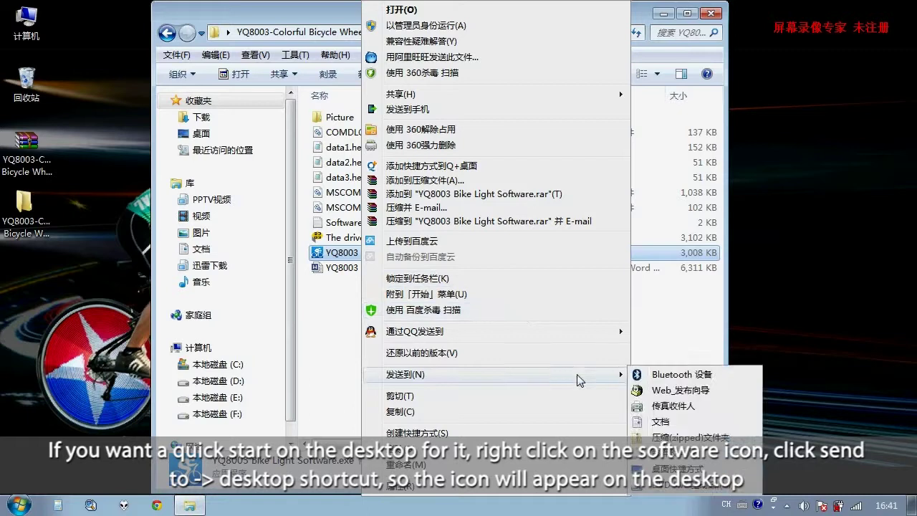
left_click(667, 470)
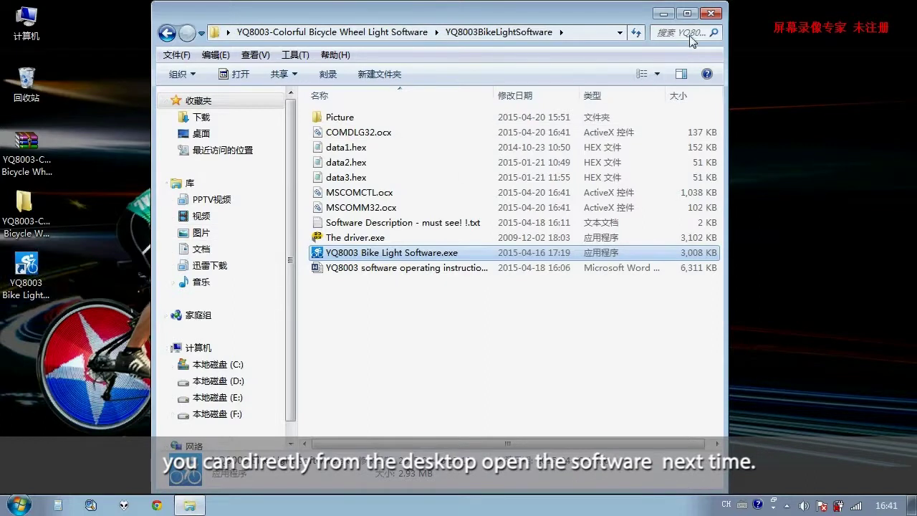
left_click(710, 13)
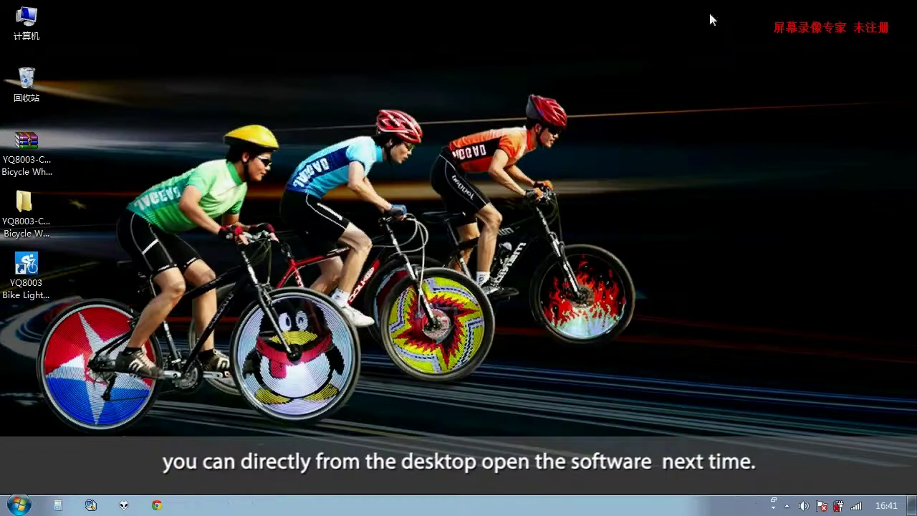
Open the YQ8003 Bike Light Software from its desktop shortcut and shift its window slightly up so all controls show.
left_click(26, 267)
double_click(27, 267)
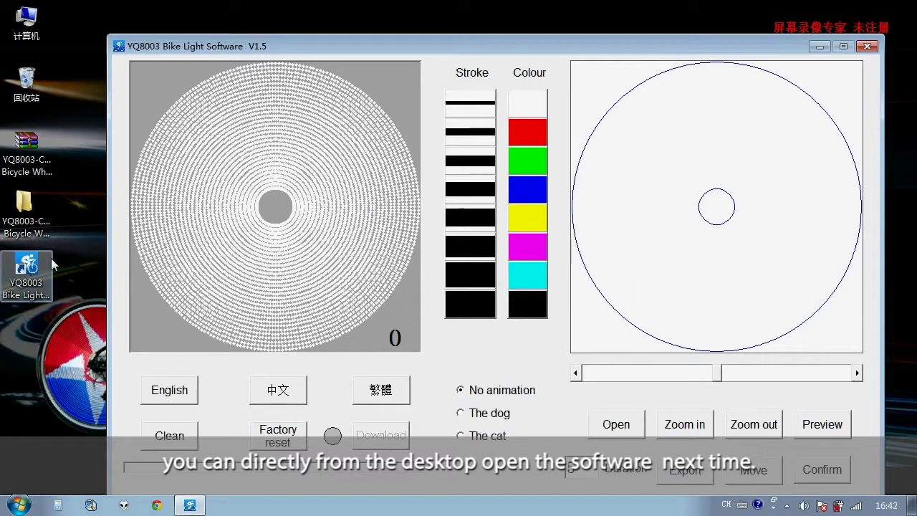
left_click_drag(534, 46, 516, 23)
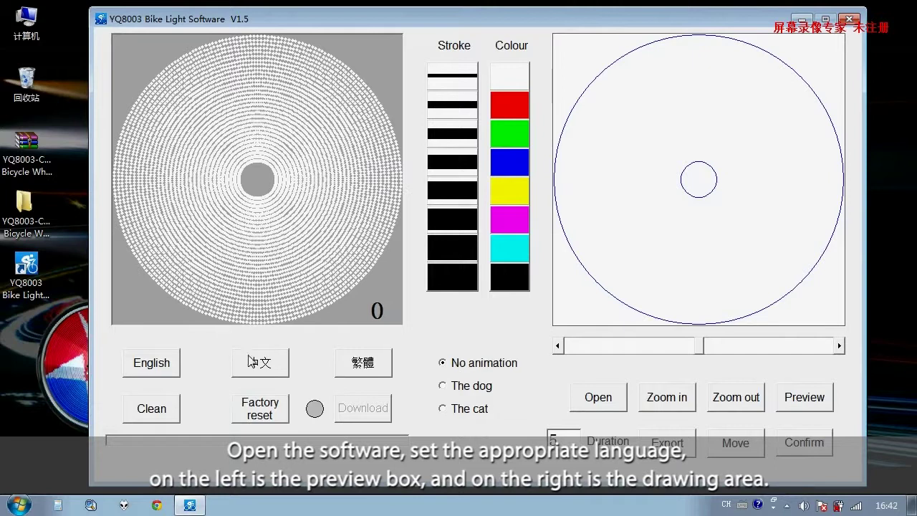
Try the interface in Simplified Chinese and Traditional Chinese, and return it to English.
left_click(262, 368)
left_click(351, 366)
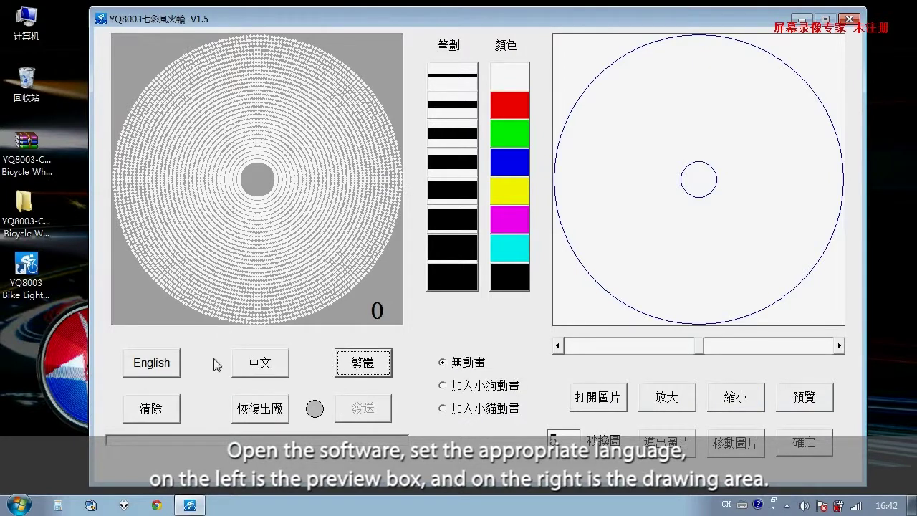
left_click(138, 367)
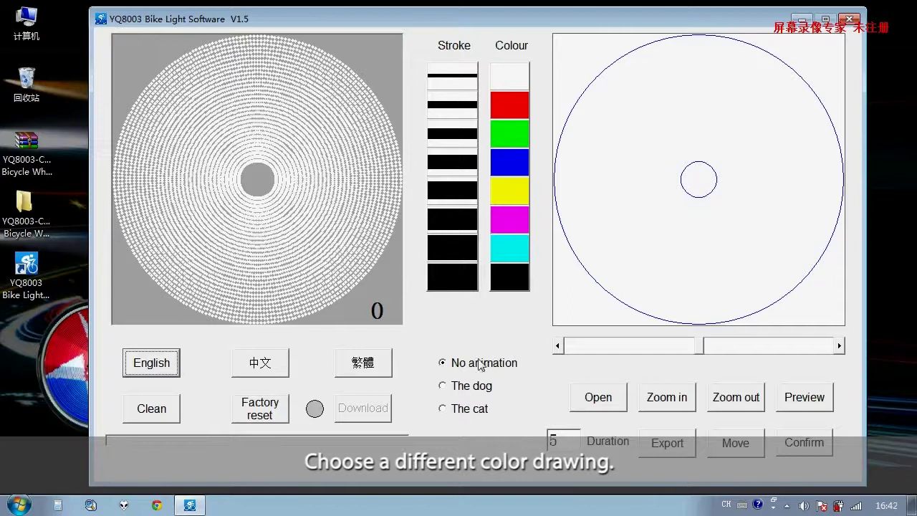
Add the dog animation to the wheel light's picture sequence.
mouse_move(468, 389)
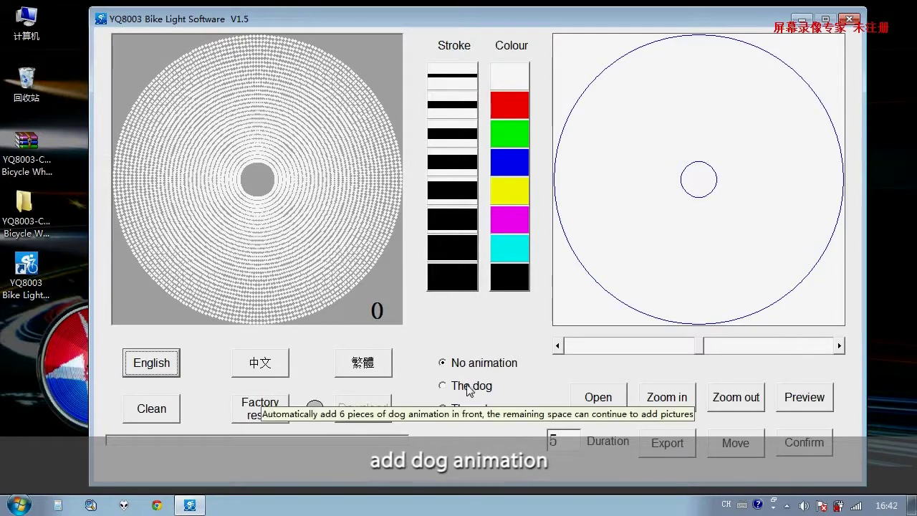
left_click(469, 388)
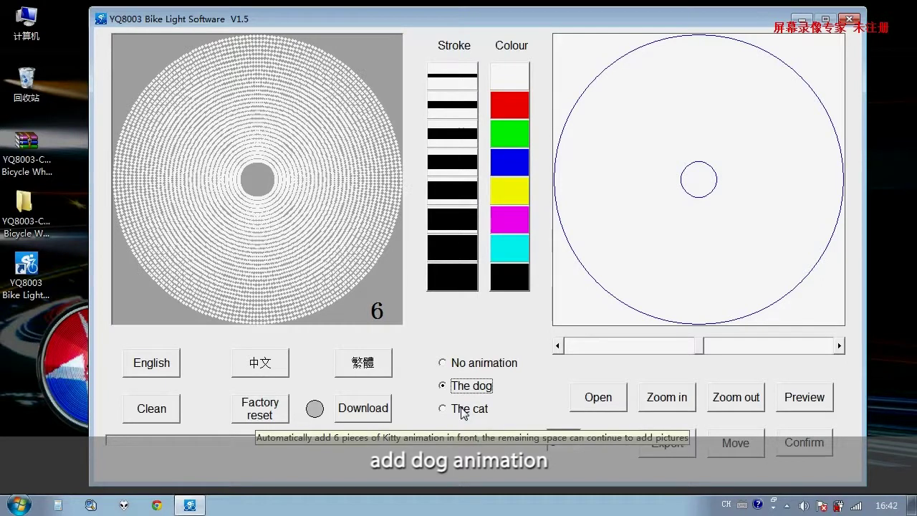
Try the cat animation, and set the wheel light to no animation.
left_click(461, 410)
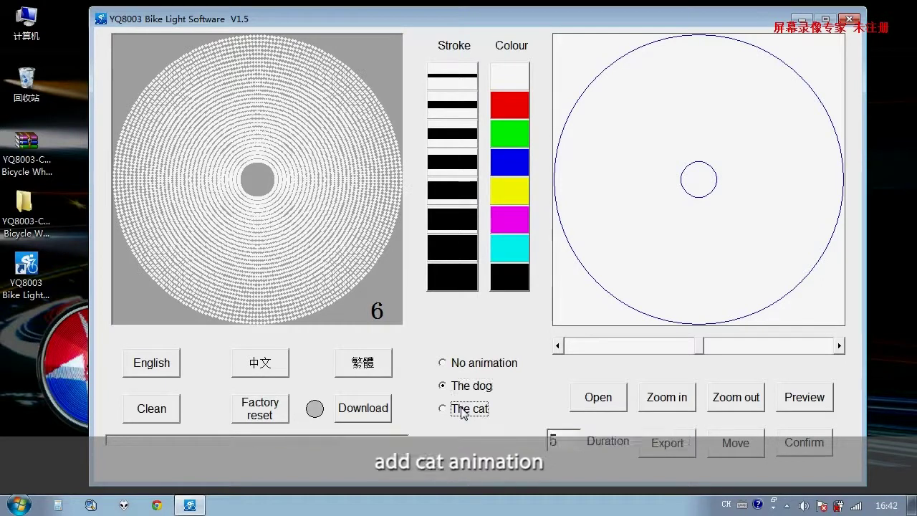
left_click(463, 370)
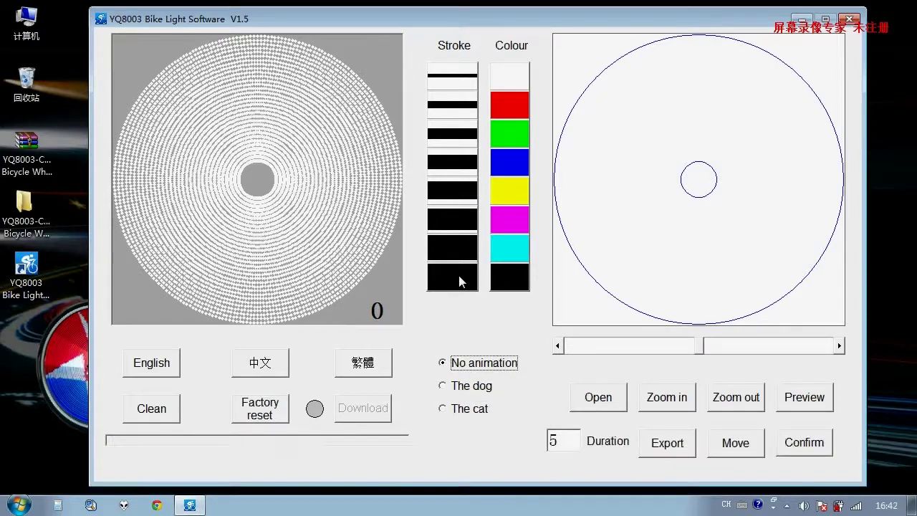
Fill the canvas background using the thickest stroke, trying magenta, yellow, blue and green before settling on cyan.
left_click(448, 278)
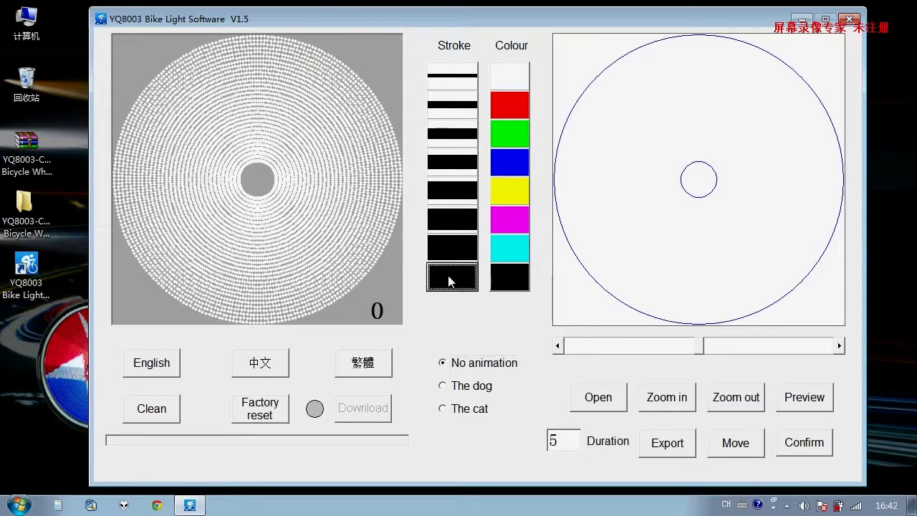
left_click(511, 228)
left_click(634, 203)
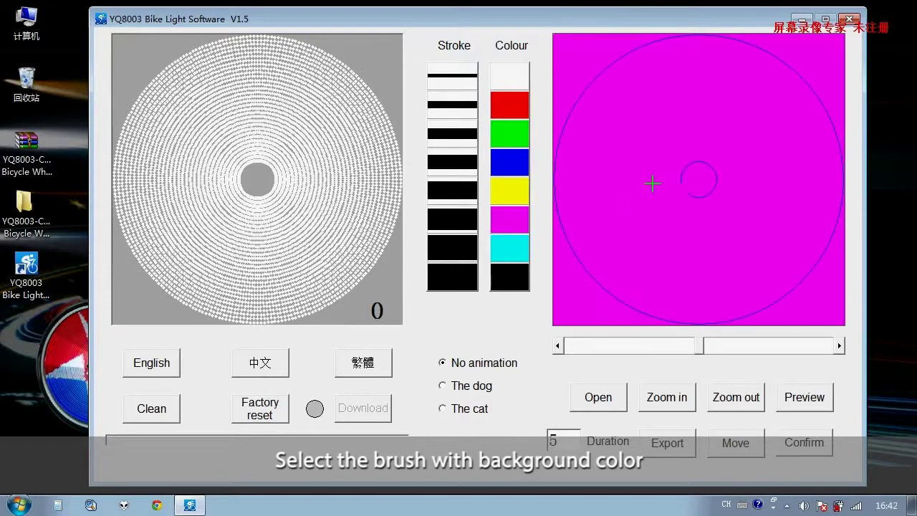
left_click(606, 143)
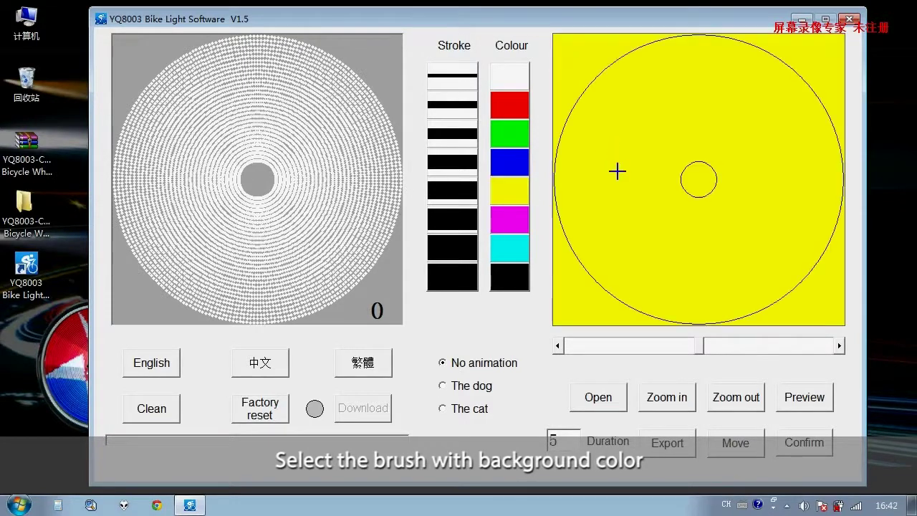
left_click(510, 162)
left_click(619, 124)
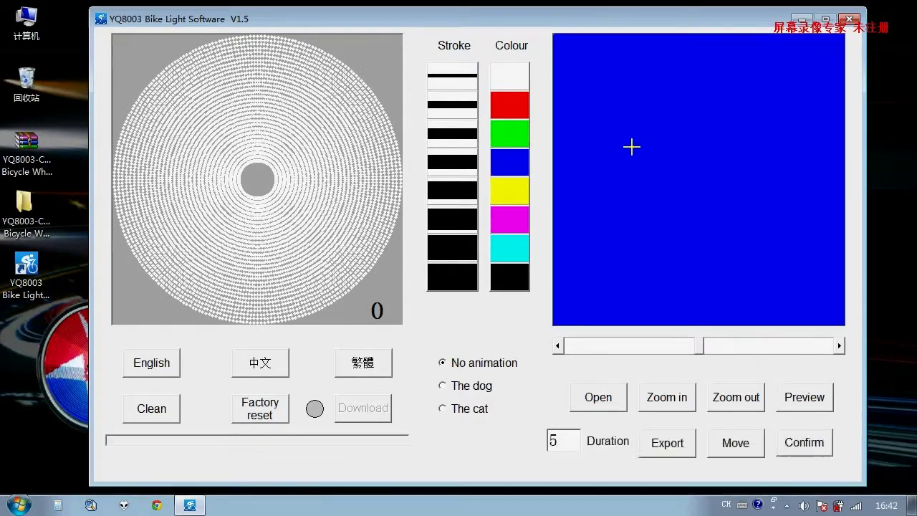
left_click(509, 134)
left_click(611, 161)
left_click(512, 248)
left_click(624, 203)
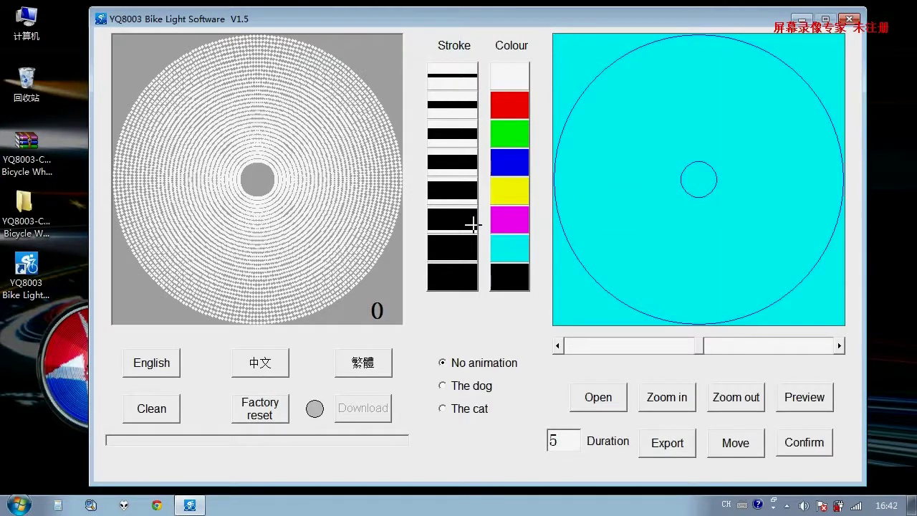
Draw a green 1 and a yellow 2 on the cyan canvas with a thinner stroke, and preview the drawing on the wheel.
left_click(516, 135)
left_click_drag(628, 116, 622, 241)
left_click(509, 192)
mouse_move(693, 130)
left_mouse_down()
mouse_move(748, 127)
mouse_move(725, 237)
mouse_move(788, 250)
left_mouse_up()
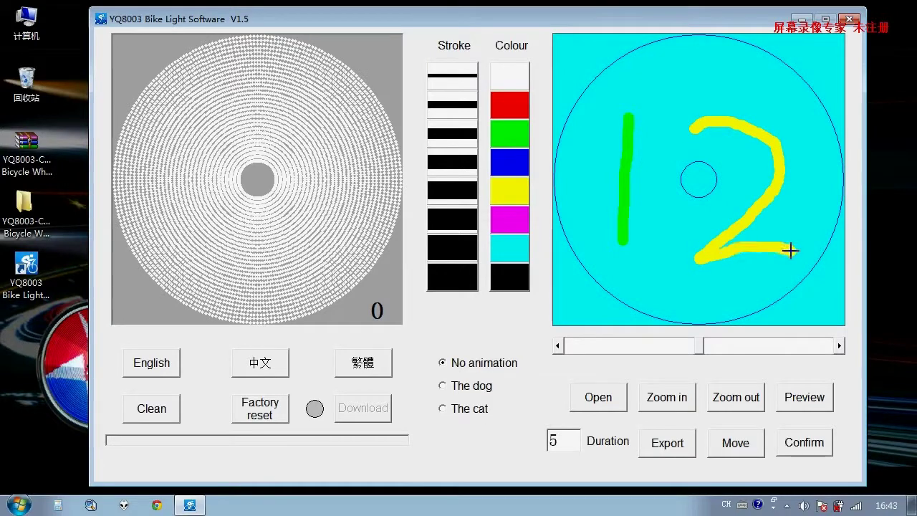
left_click(805, 398)
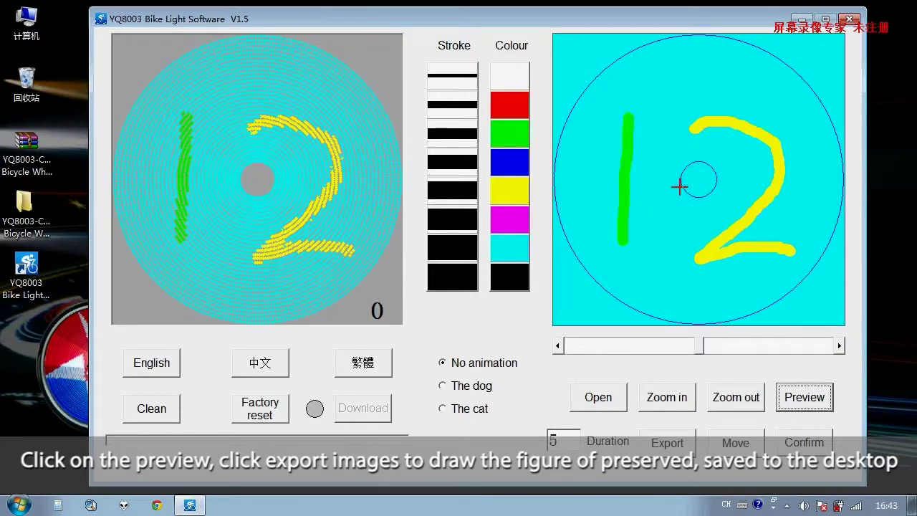
Export the drawing to the desktop as a jpg named 1.
left_click(667, 443)
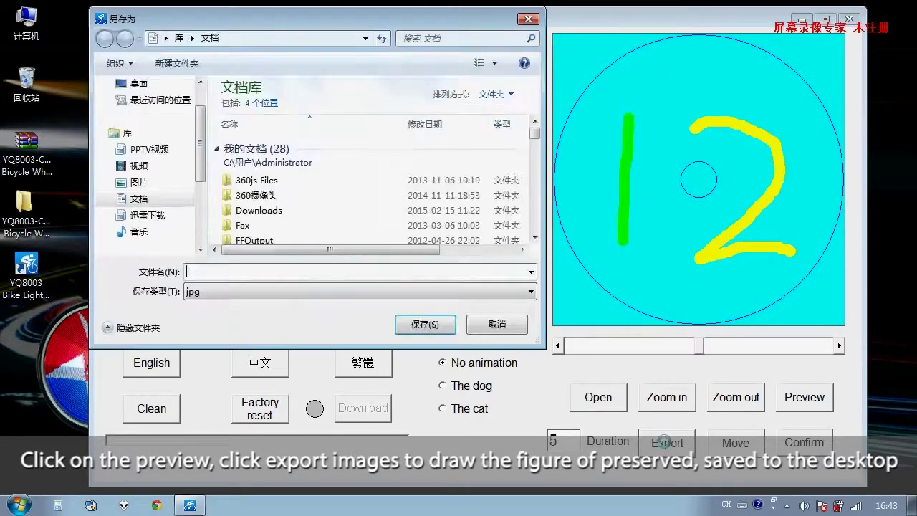
left_click(157, 100)
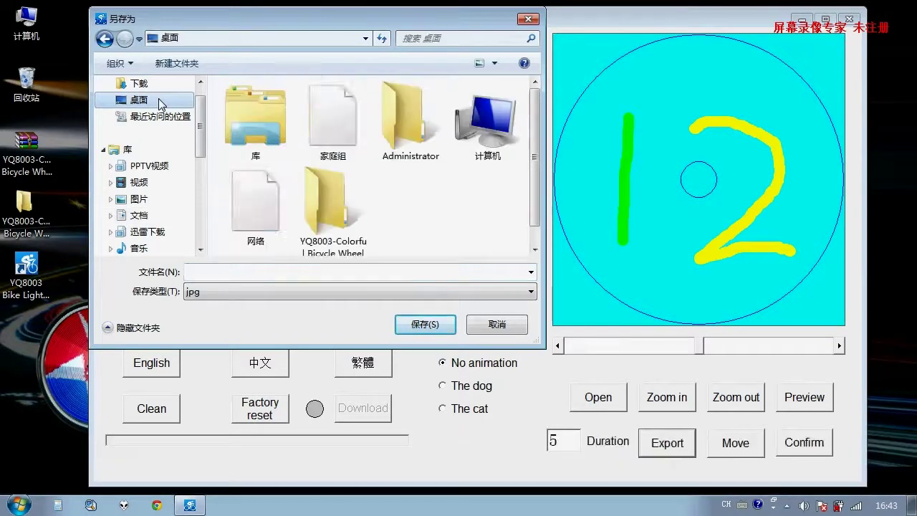
left_click(272, 273)
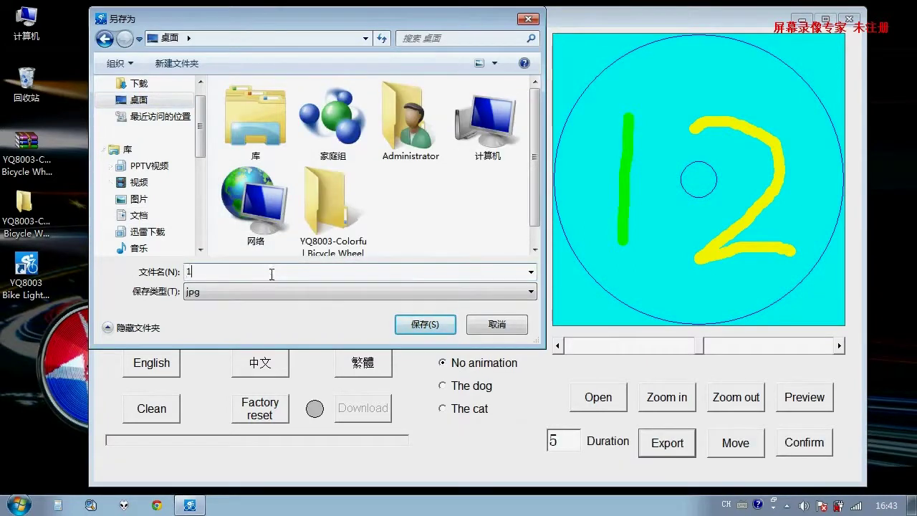
left_click(430, 326)
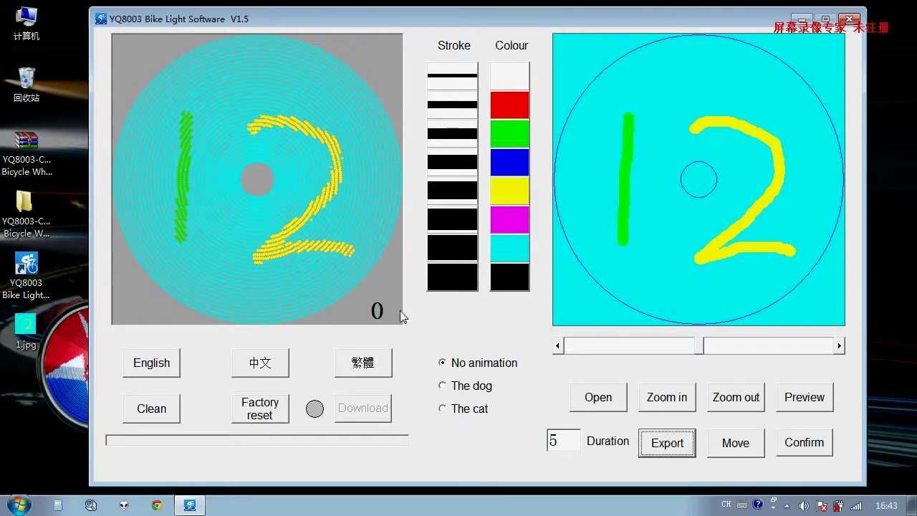
Check the exported 1.jpg in the image viewer, close it, and add the drawing to the picture sequence.
left_click(32, 331)
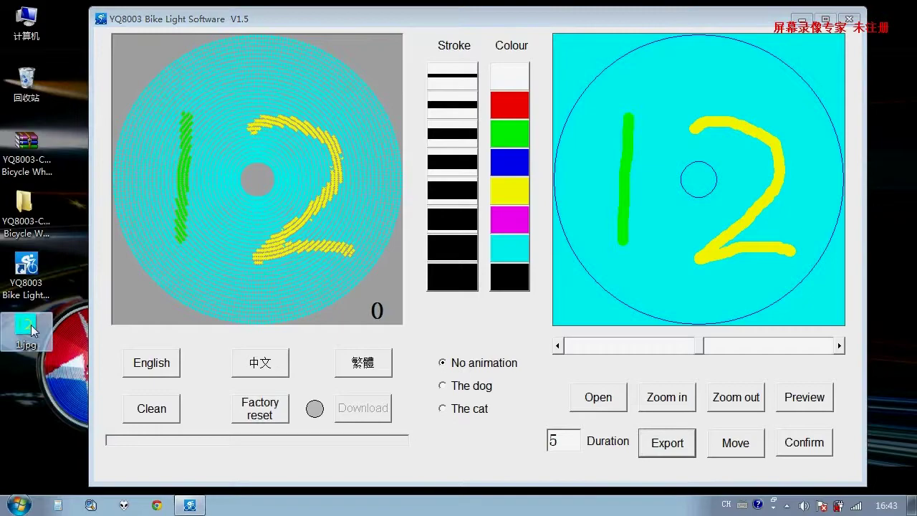
double_click(32, 331)
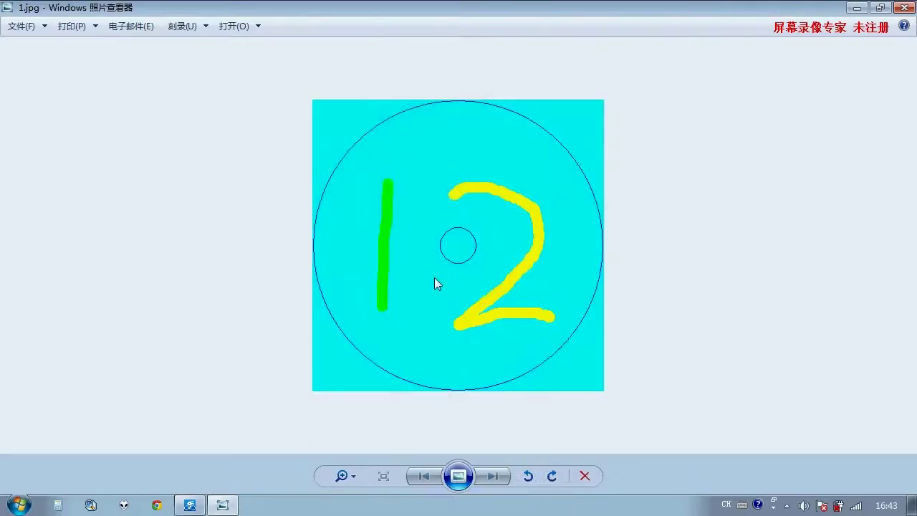
left_click(905, 6)
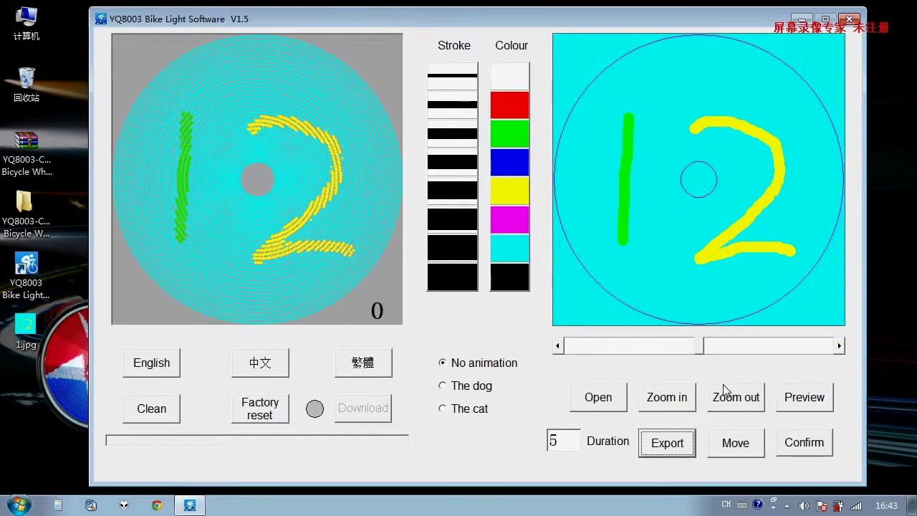
left_click(804, 447)
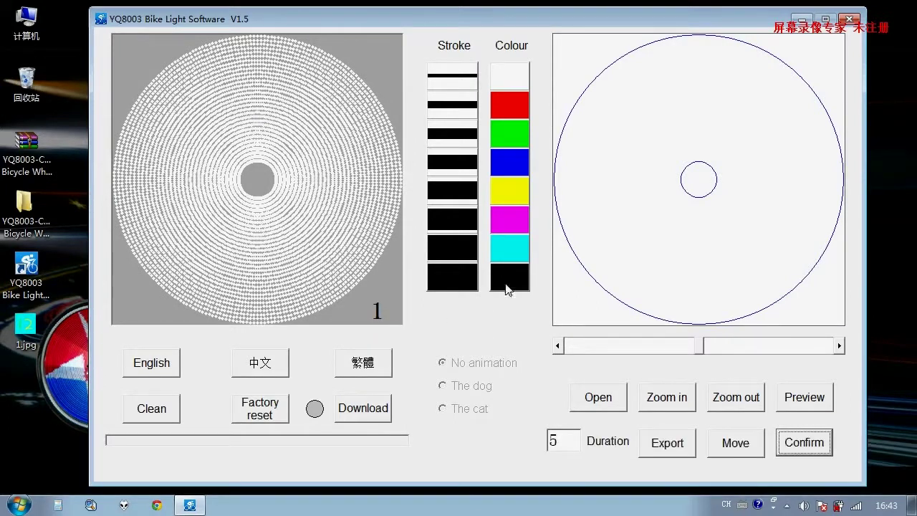
Load the penguin image 3.jpg from the Picture folder inside YQ8003BikeLightSoftware.
left_click(601, 399)
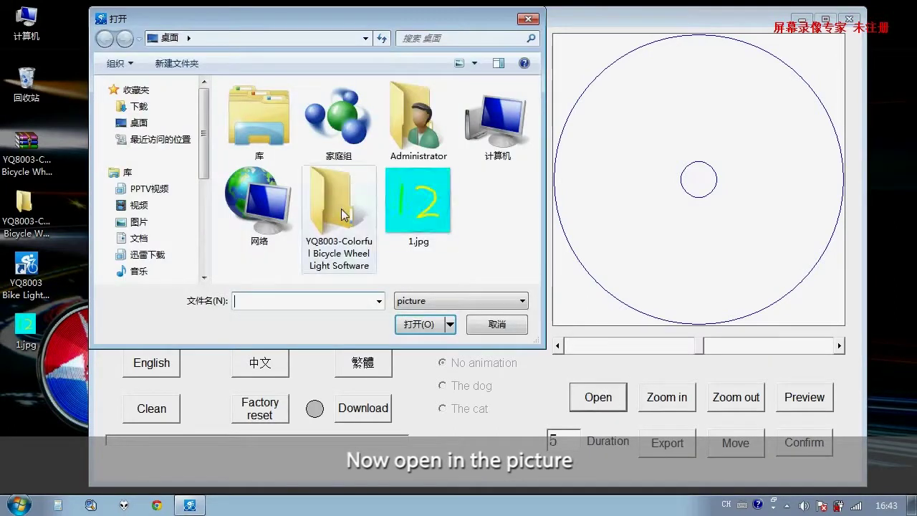
double_click(341, 214)
double_click(340, 108)
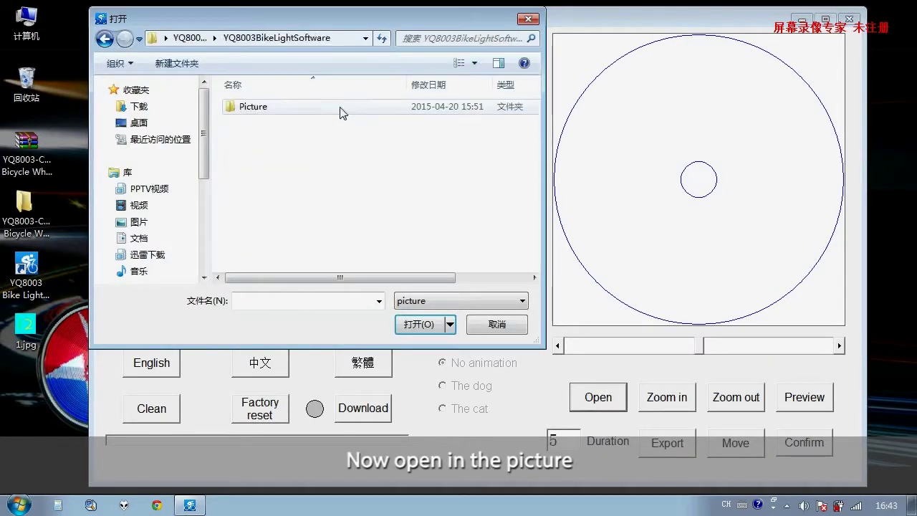
double_click(341, 107)
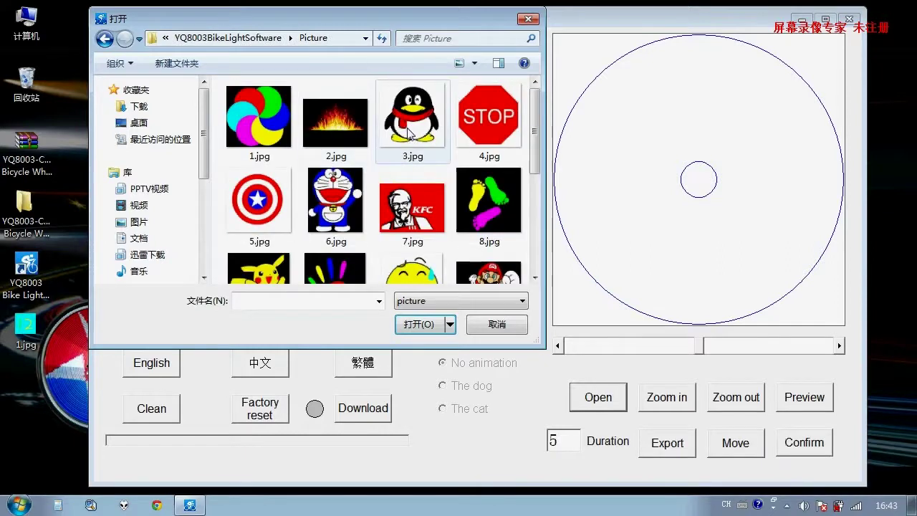
left_click(410, 133)
left_click(419, 324)
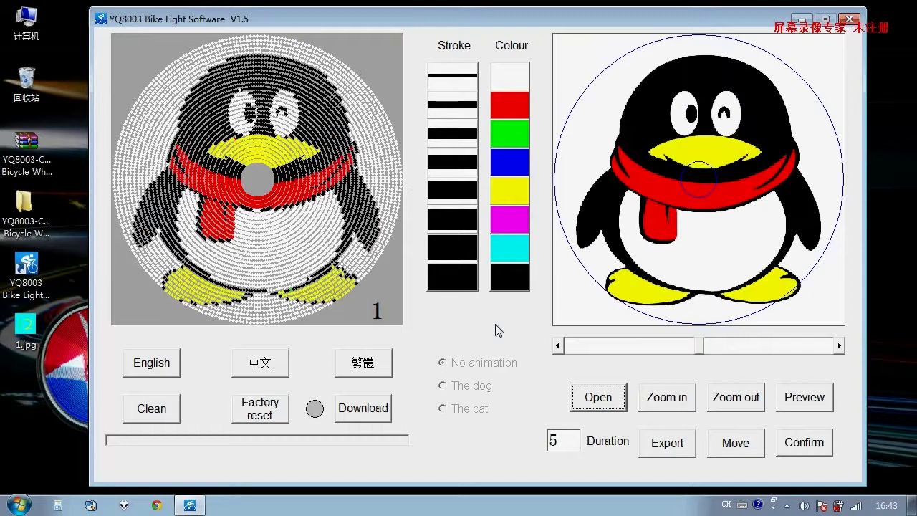
Move the penguin slightly up, enlarge it by one zoom step, preview it, and add it to the picture sequence.
left_click(726, 447)
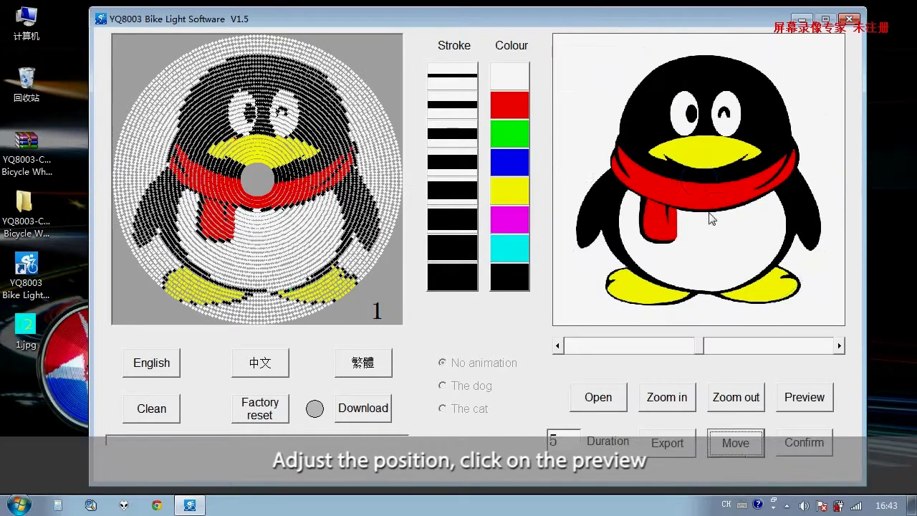
left_click_drag(711, 219, 706, 200)
left_click(814, 403)
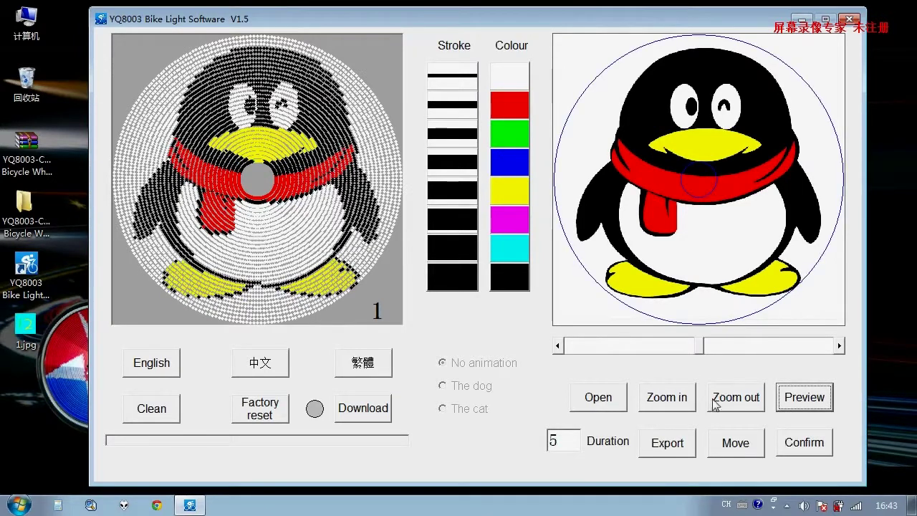
left_click(667, 397)
left_click(802, 405)
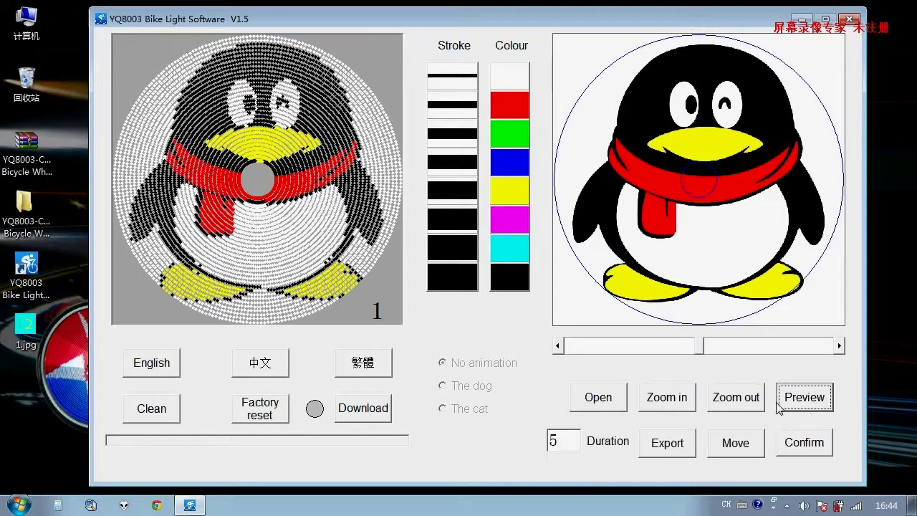
left_click(802, 445)
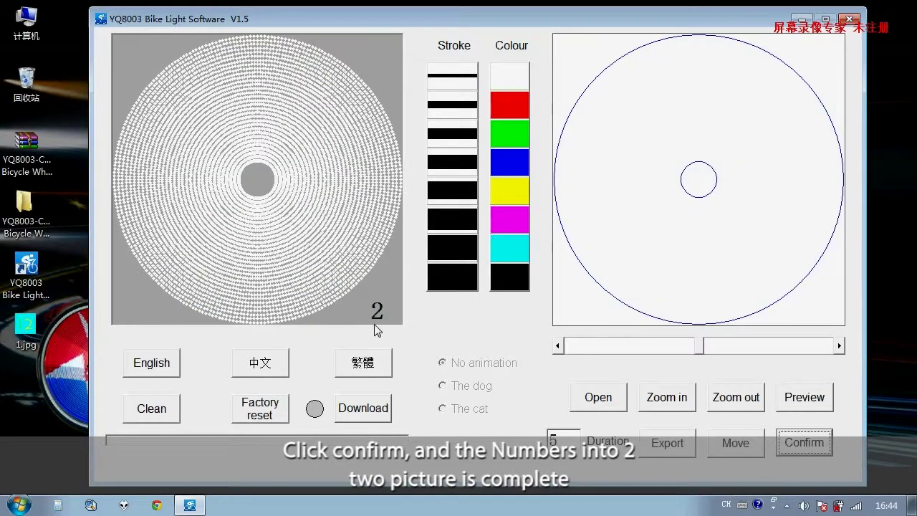
Load the SpongeBob image 16.jpg from the Picture folder.
left_click(602, 400)
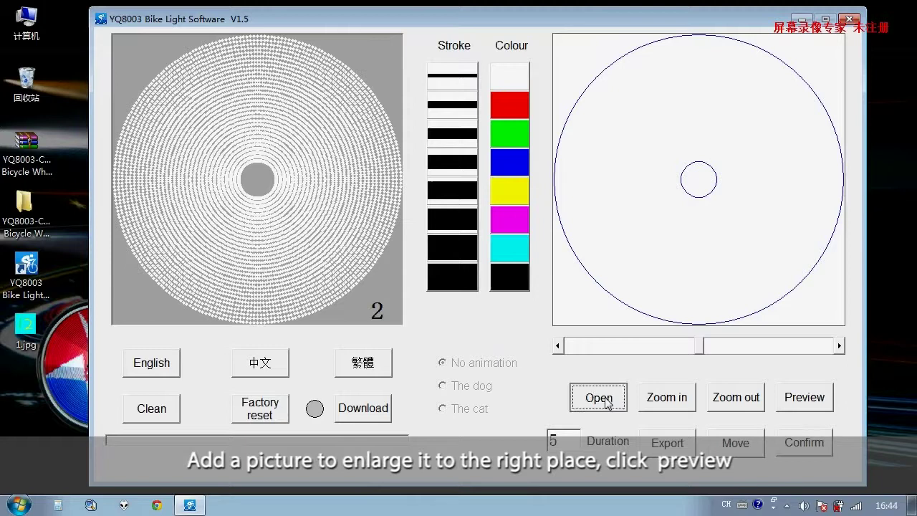
scroll(513, 189, "down", 4)
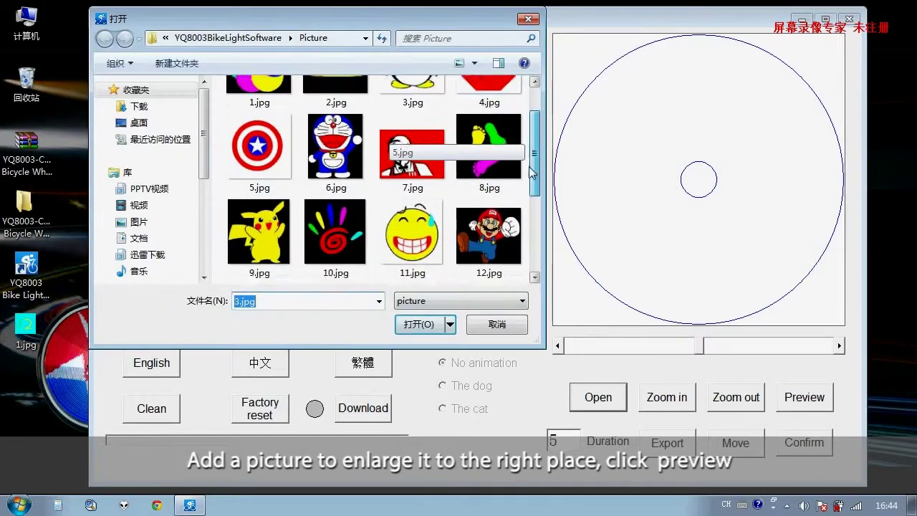
left_click(501, 229)
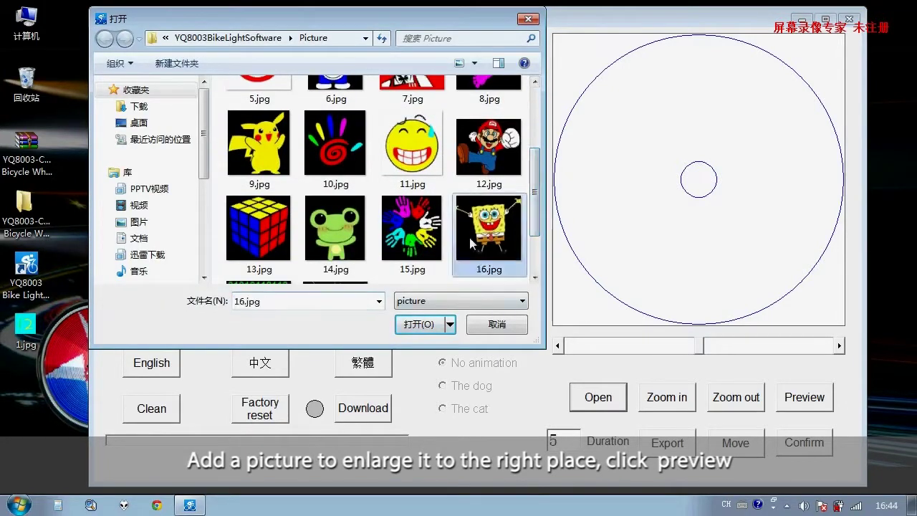
left_click(424, 324)
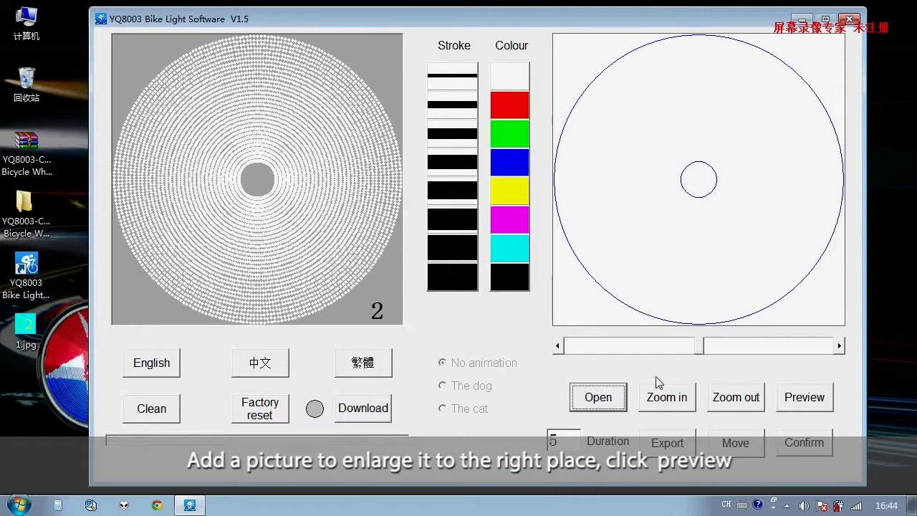
Enlarge the SpongeBob picture, shift it down to centre the face in the wheel area, and preview it.
left_click(672, 403)
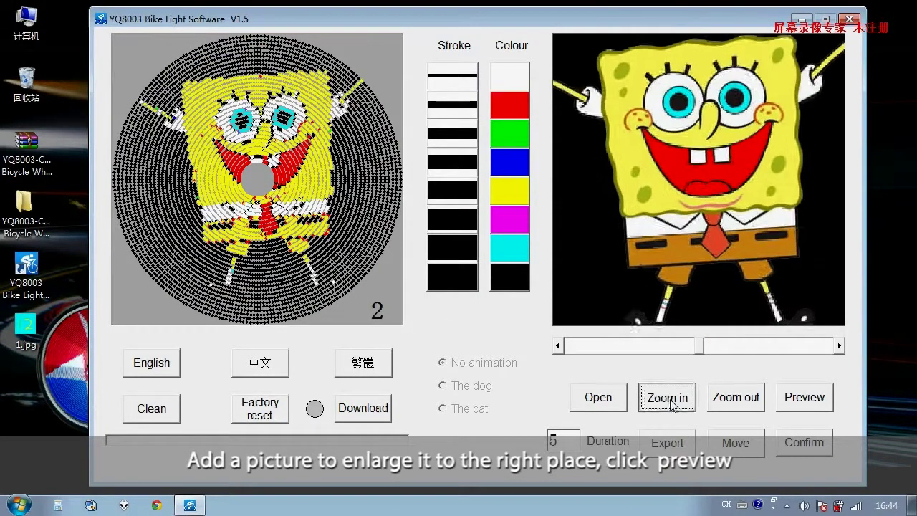
left_click_drag(706, 198, 698, 228)
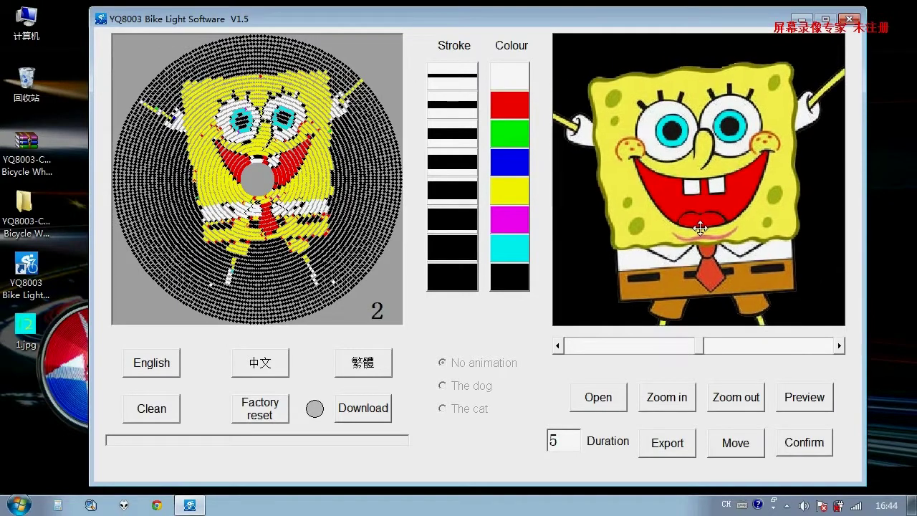
left_click(810, 400)
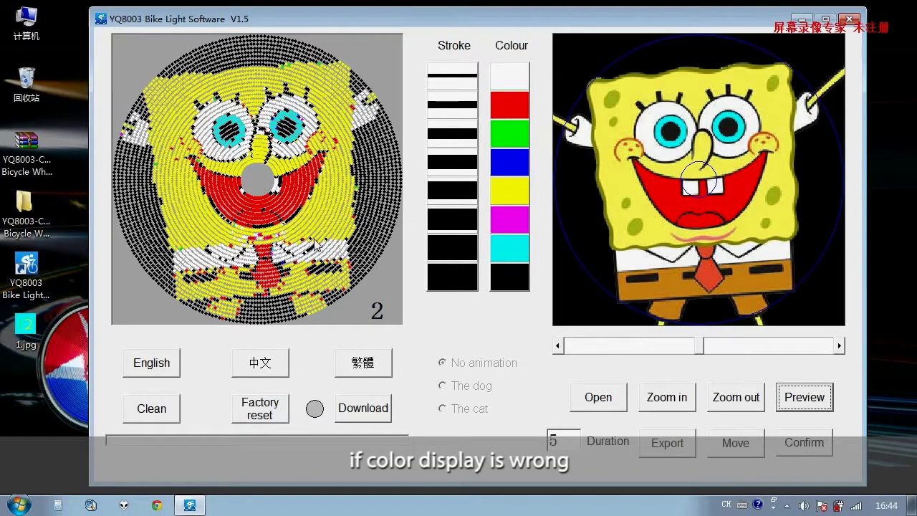
Try several colour adjustment levels for the SpongeBob picture, settling at about 70% of the range, and refresh the preview.
left_click_drag(700, 349, 747, 352)
left_click(807, 400)
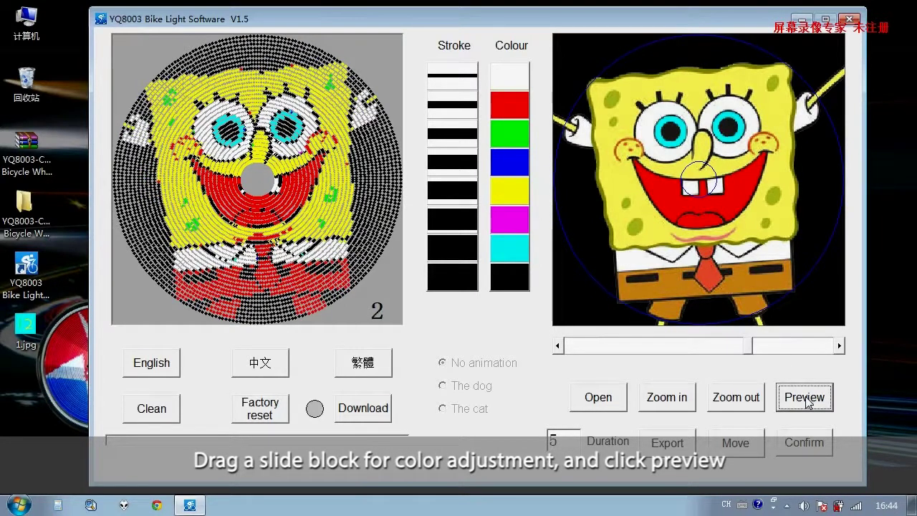
left_click(786, 348)
left_click(786, 348)
left_click(795, 402)
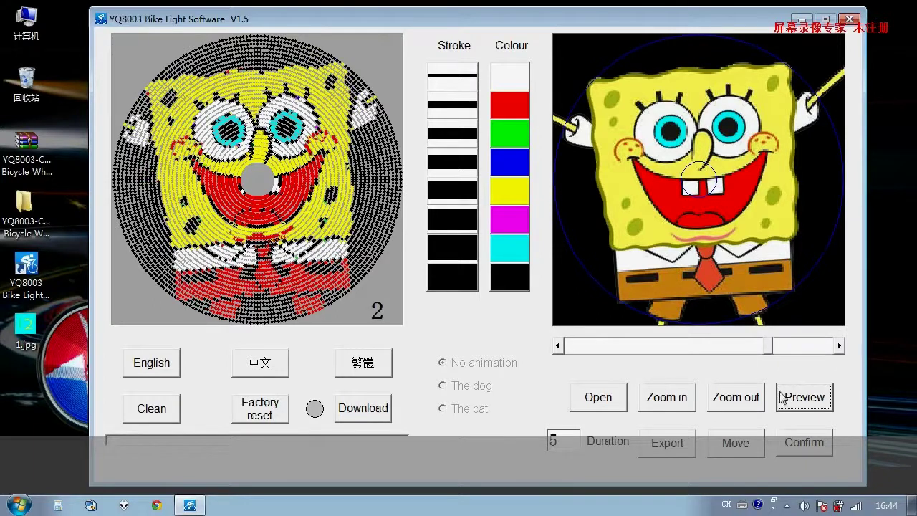
left_click(741, 350)
left_click(795, 405)
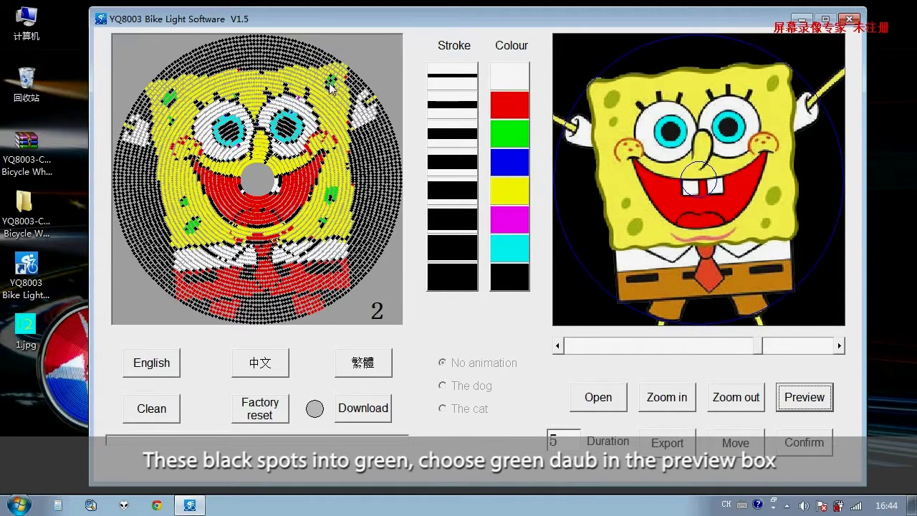
Paint the black areas in SpongeBob's spots green in the wheel preview.
left_click(504, 138)
left_click(327, 86)
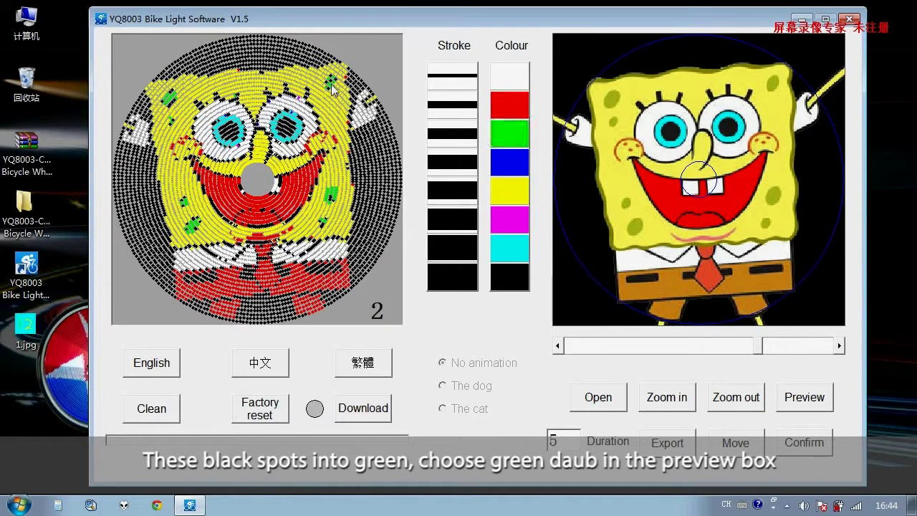
left_click(332, 197)
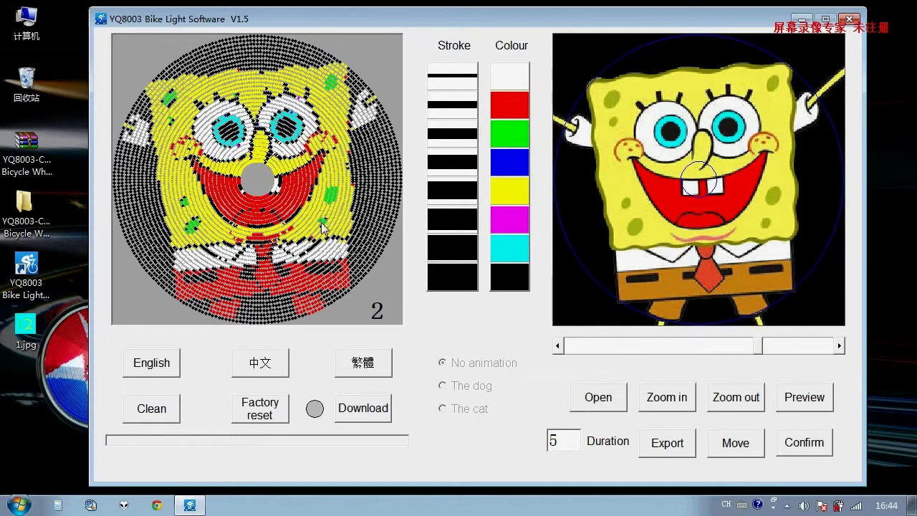